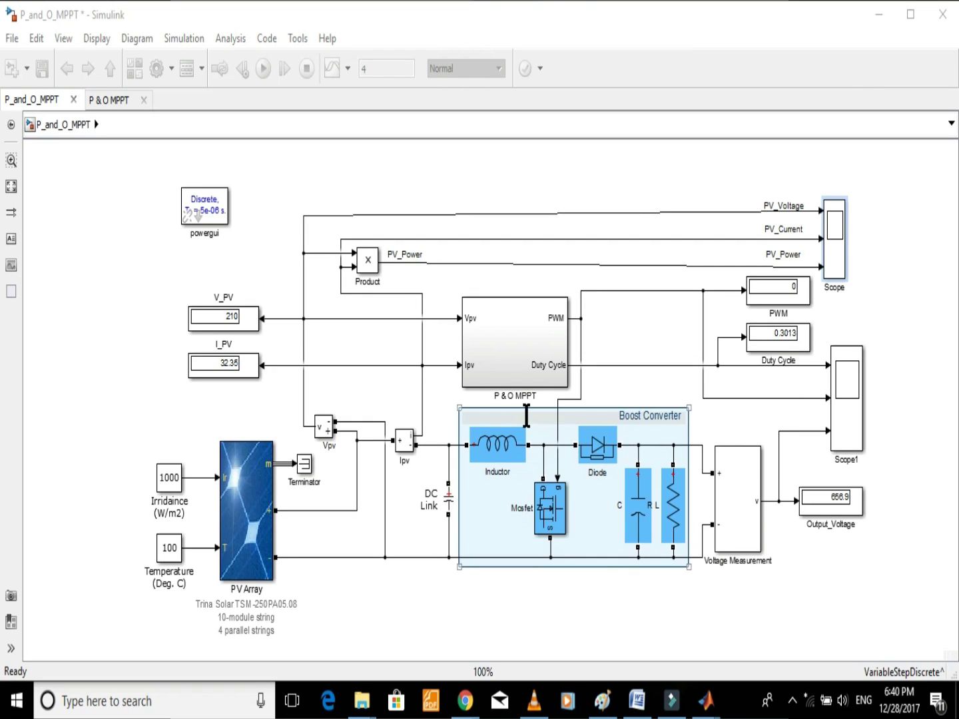
Step: Examine the PV array, the P & O MPPT subsystem, and the boost converter with its Mosfet, capacitor and load
{"action": "left_click", "coordinate": [267, 506]}
{"action": "left_click", "coordinate": [639, 196]}
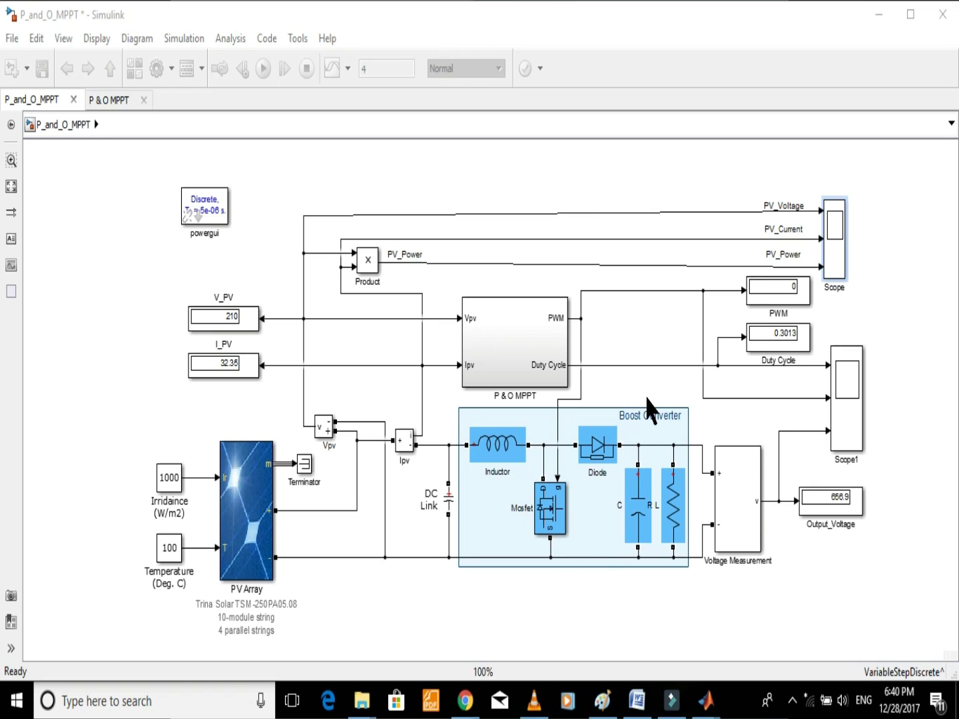
{"action": "left_click", "coordinate": [674, 533]}
{"action": "left_click", "coordinate": [638, 505]}
{"action": "left_click", "coordinate": [263, 489]}
{"action": "left_click", "coordinate": [541, 372]}
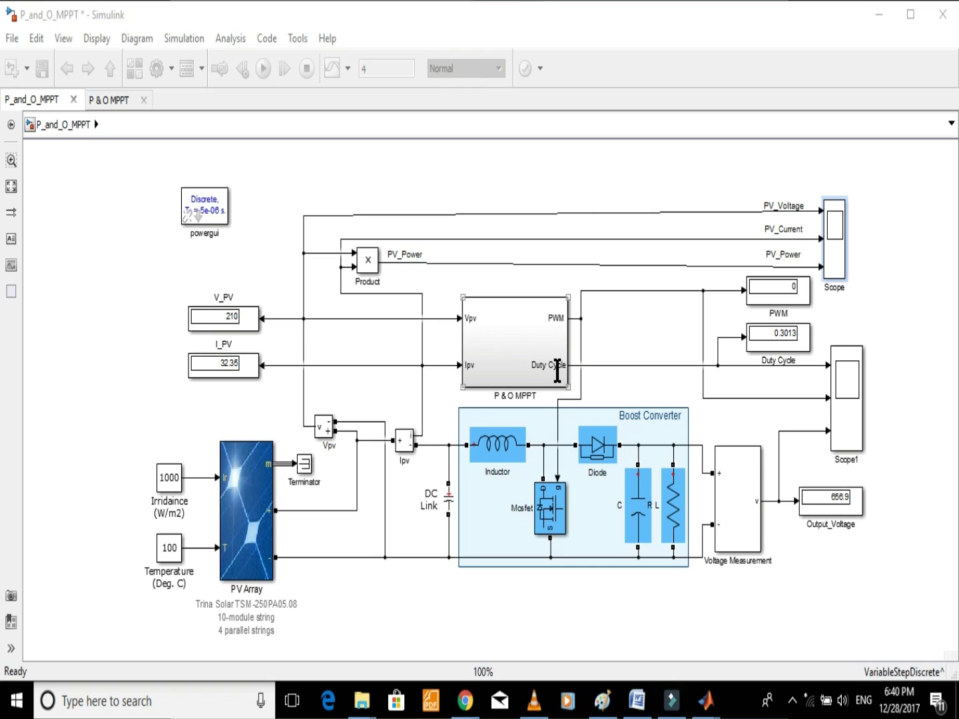
{"action": "left_click", "coordinate": [567, 484]}
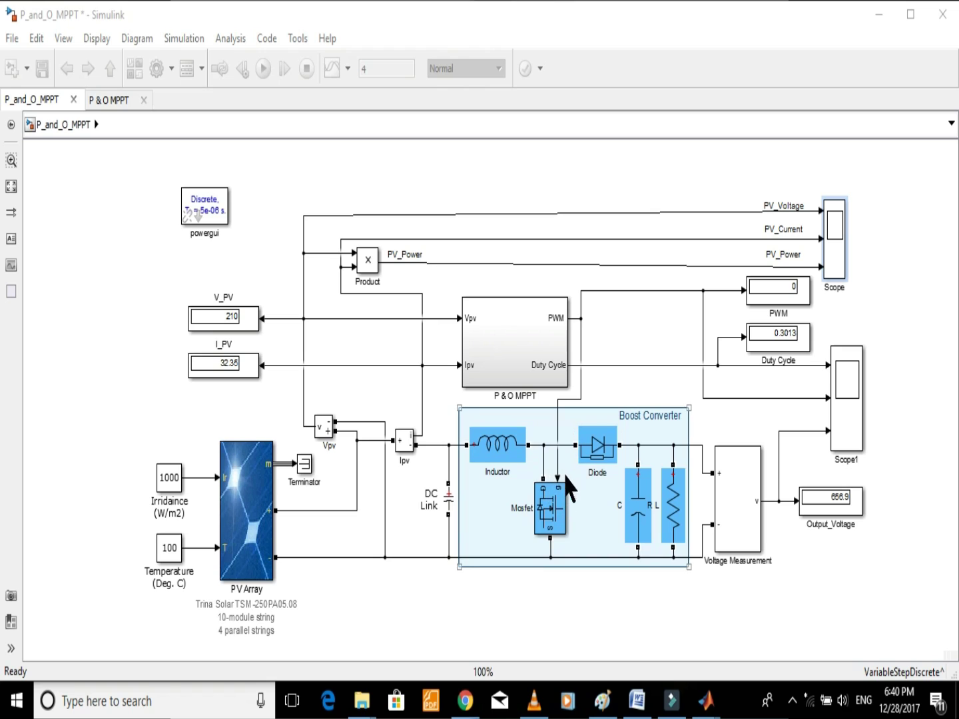
{"action": "left_click", "coordinate": [565, 499]}
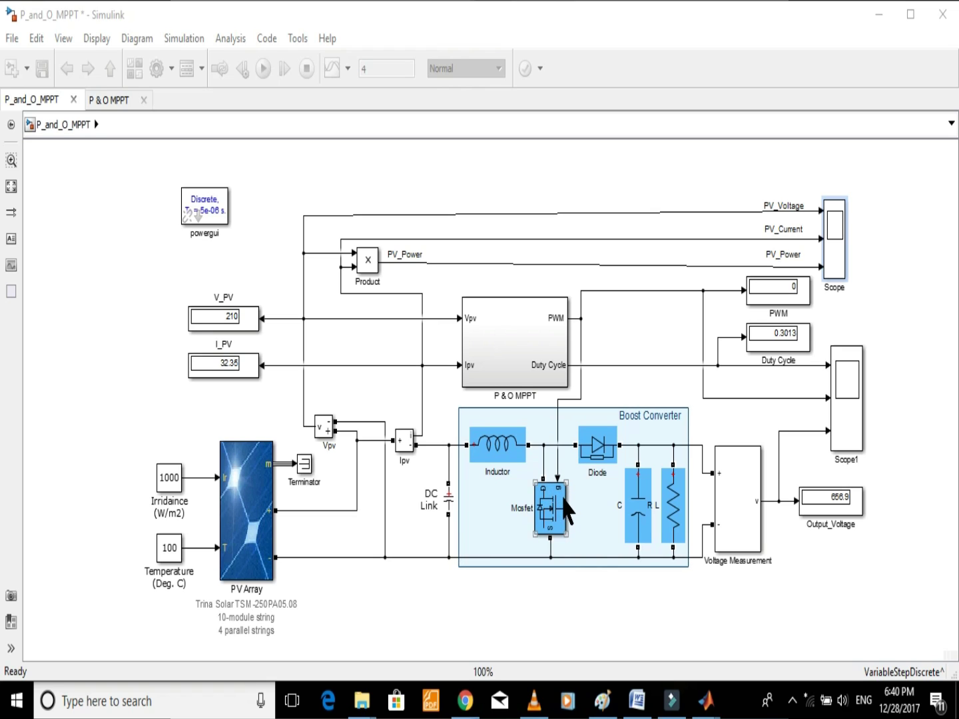
{"action": "left_click", "coordinate": [517, 290]}
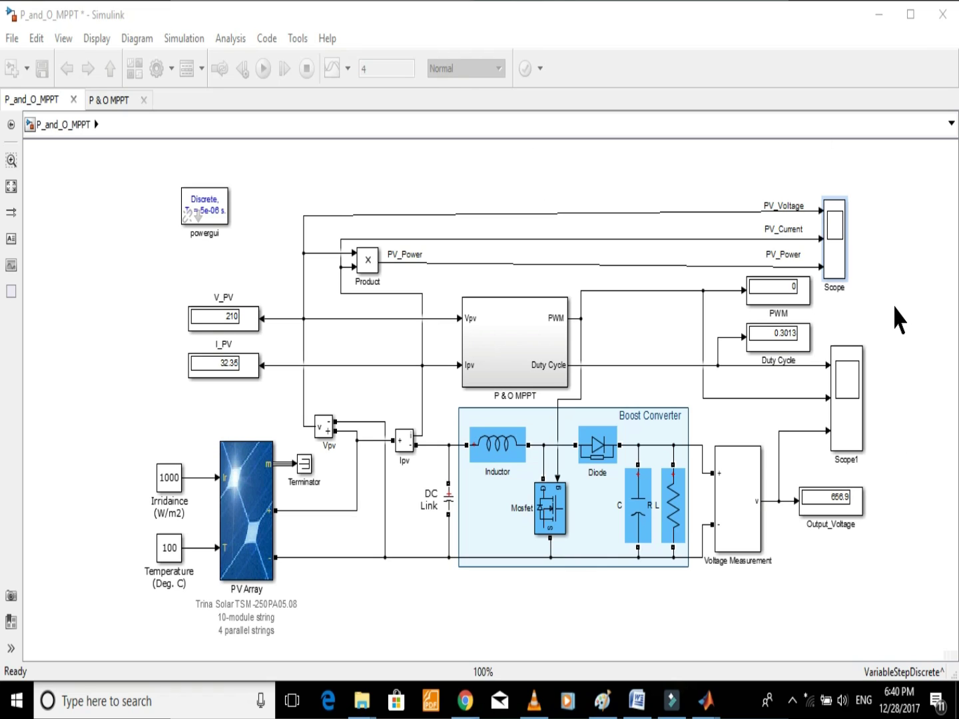
{"action": "left_click", "coordinate": [616, 409]}
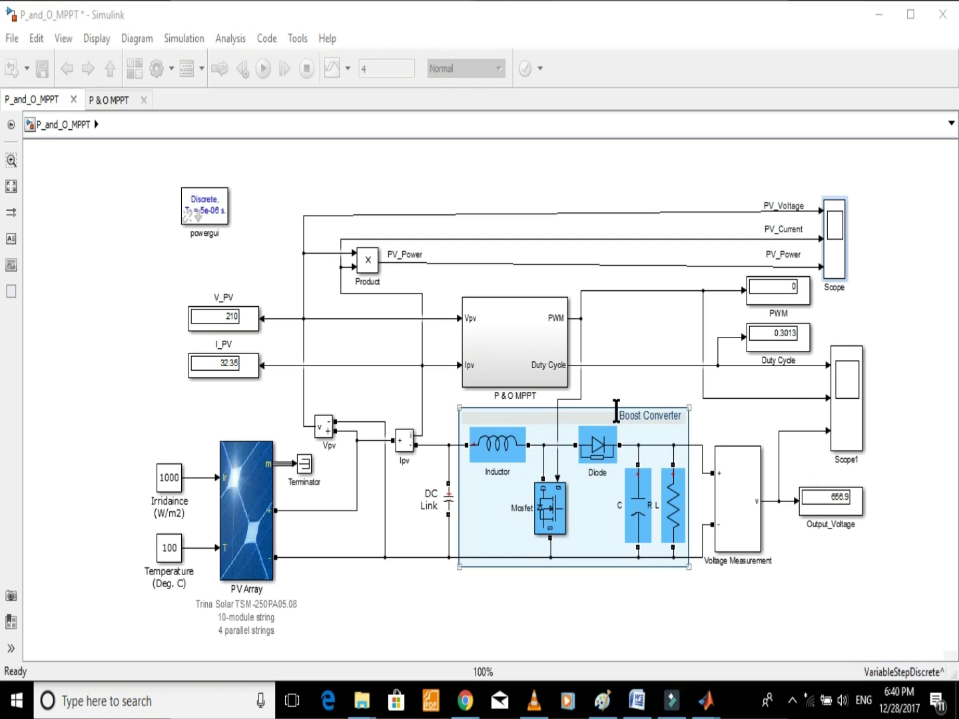
{"action": "left_click", "coordinate": [896, 413]}
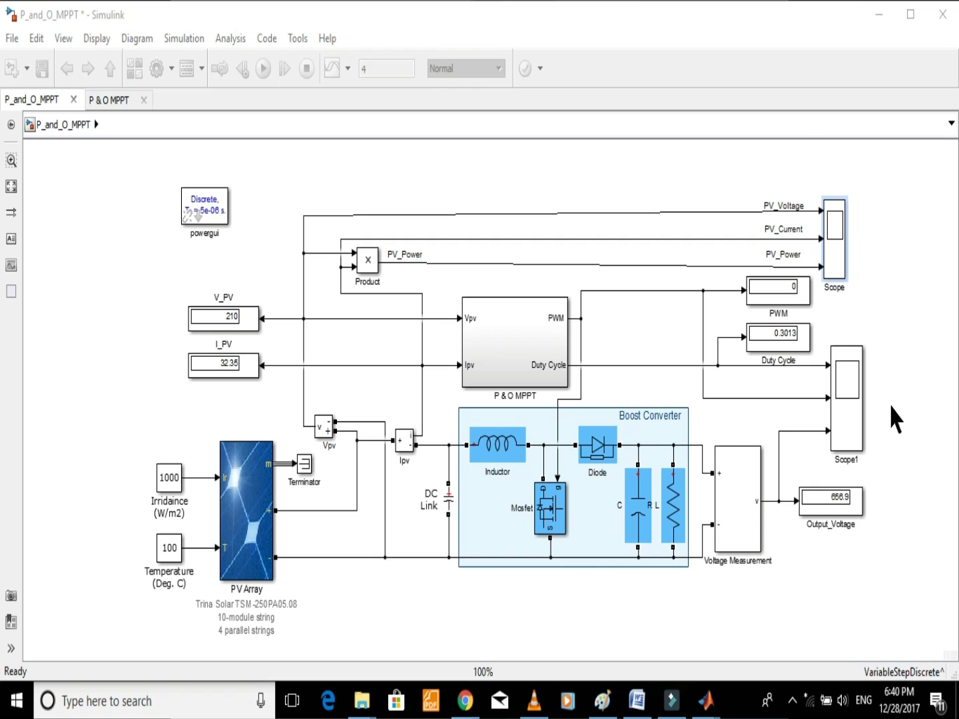
{"action": "left_click", "coordinate": [247, 564]}
{"action": "left_click", "coordinate": [895, 306]}
{"action": "left_click", "coordinate": [616, 410]}
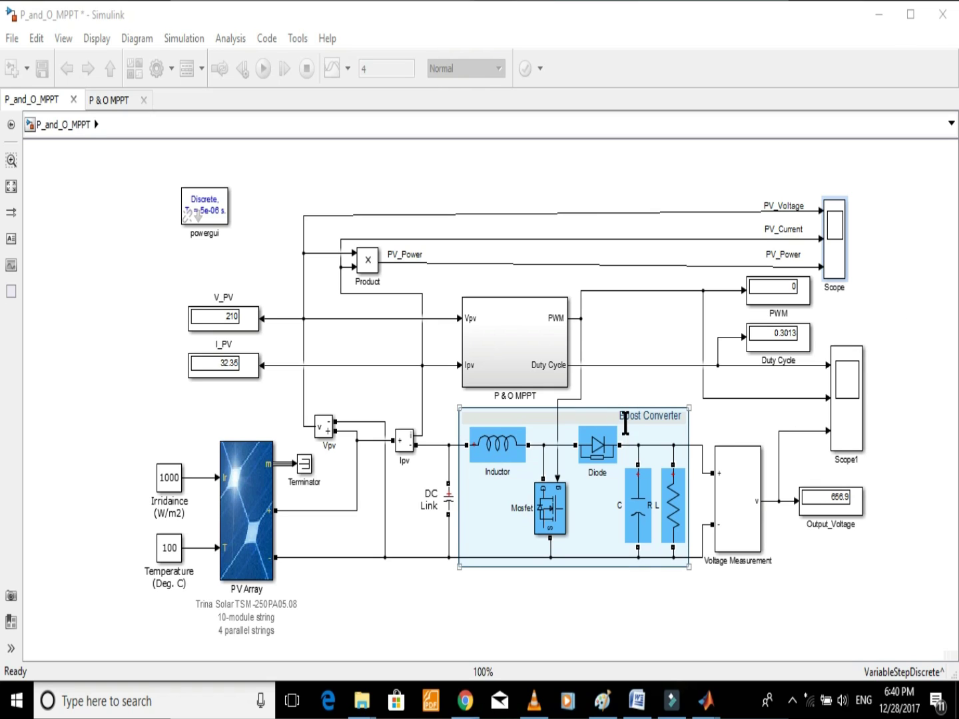
Step: Plot the PV Array block's characteristics using array @ 1000 W/m2 & specified temperatures, and maximize the resulting figure
{"action": "left_click", "coordinate": [266, 537]}
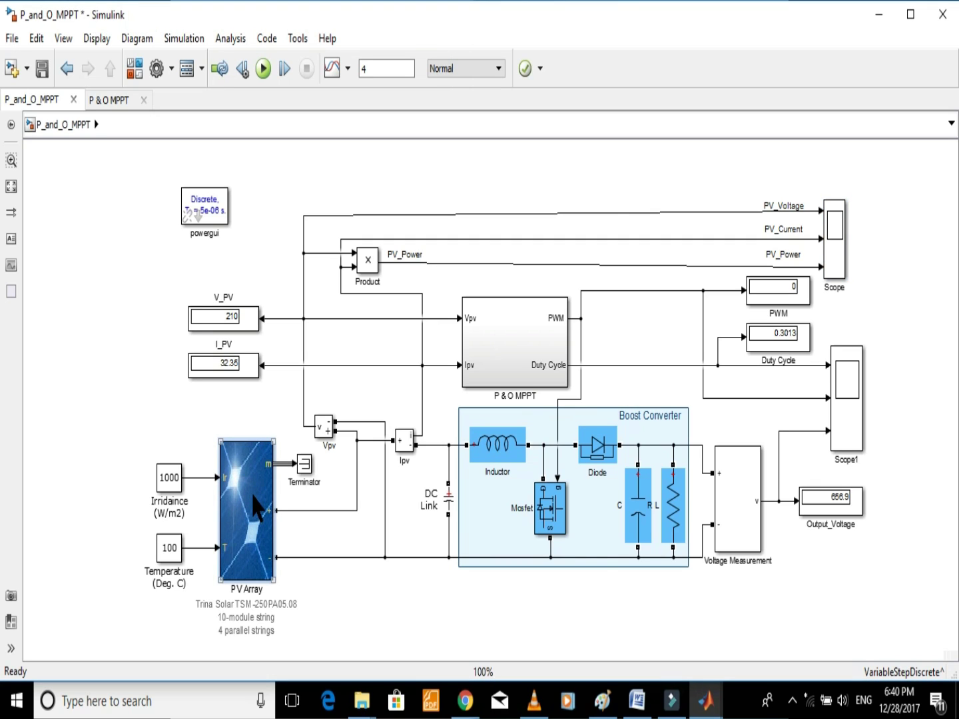
{"action": "double_click", "coordinate": [254, 499]}
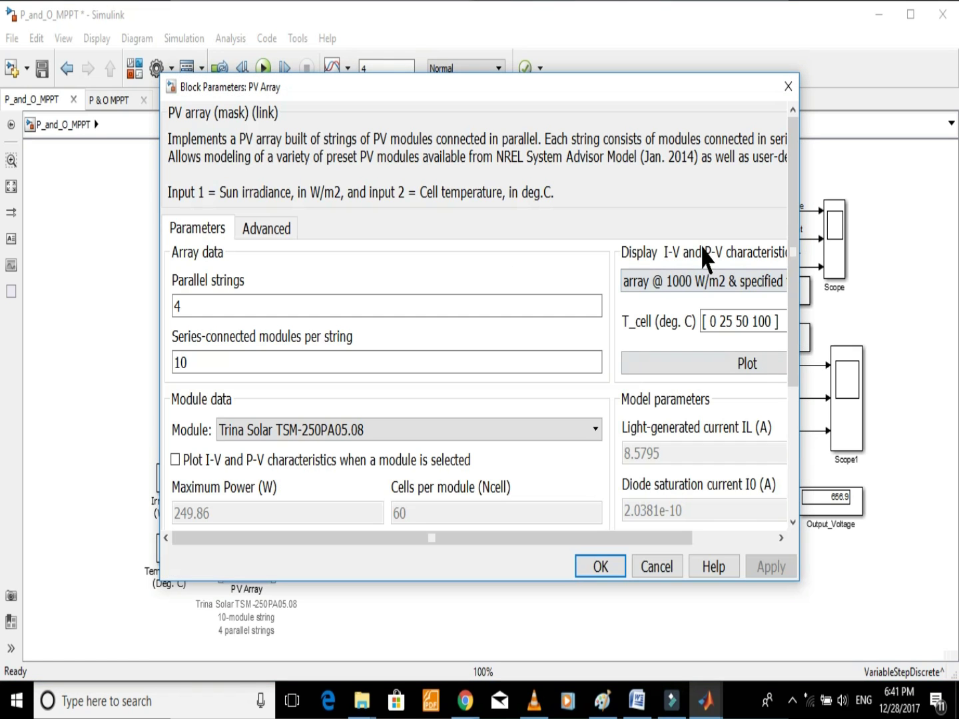
{"action": "left_click_drag", "start_coordinate": [800, 293], "coordinate": [920, 293]}
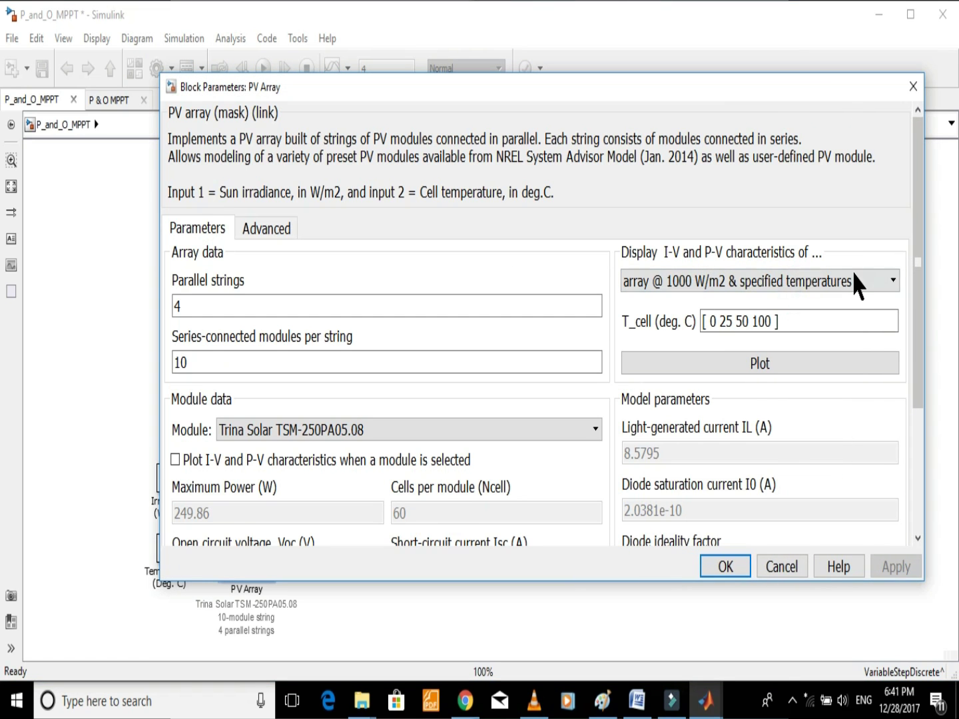
{"action": "left_click", "coordinate": [814, 288]}
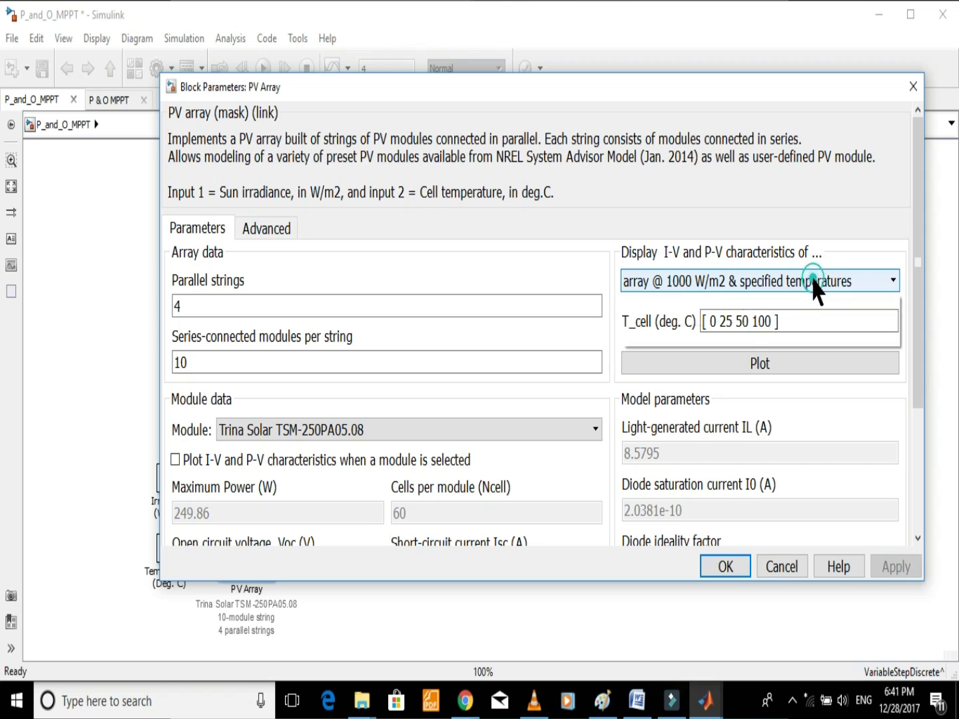
{"action": "left_click", "coordinate": [747, 339]}
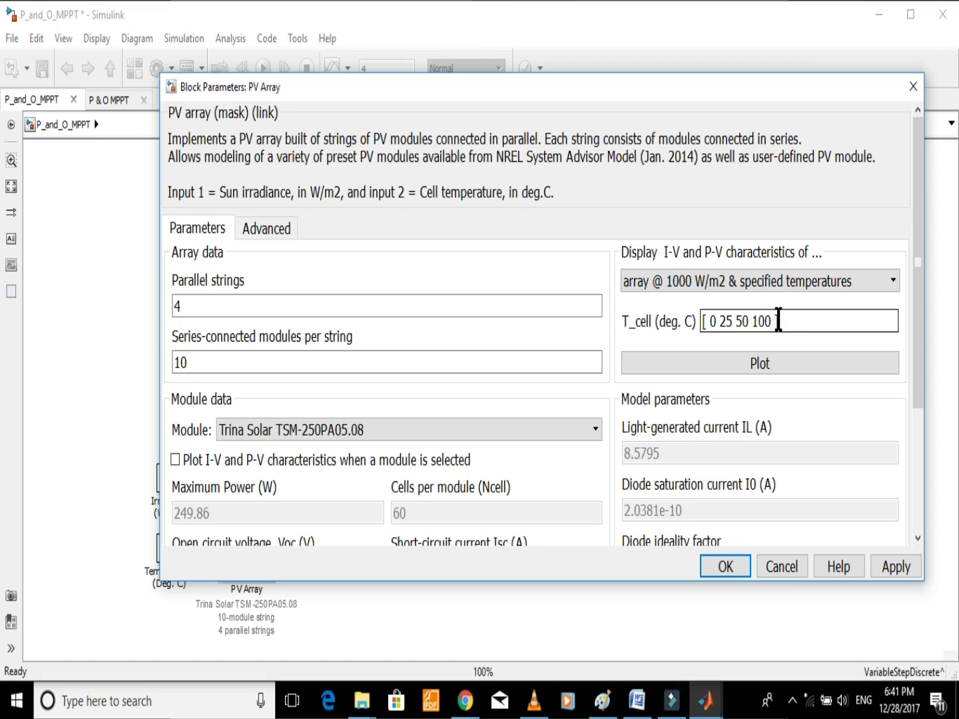
{"action": "left_click", "coordinate": [761, 361]}
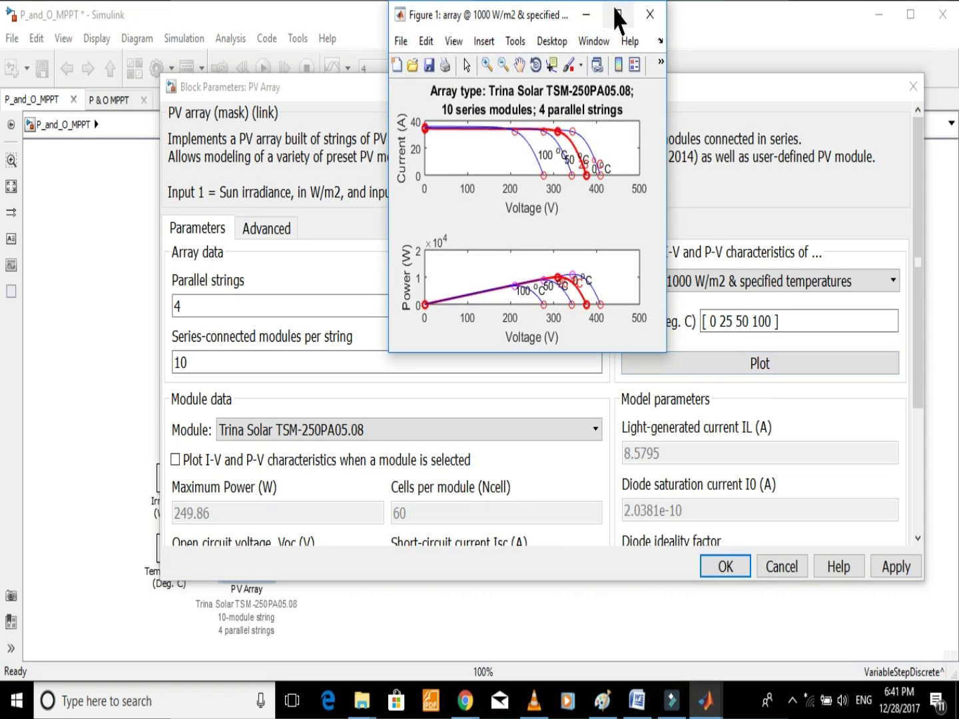
{"action": "double_click", "coordinate": [623, 21]}
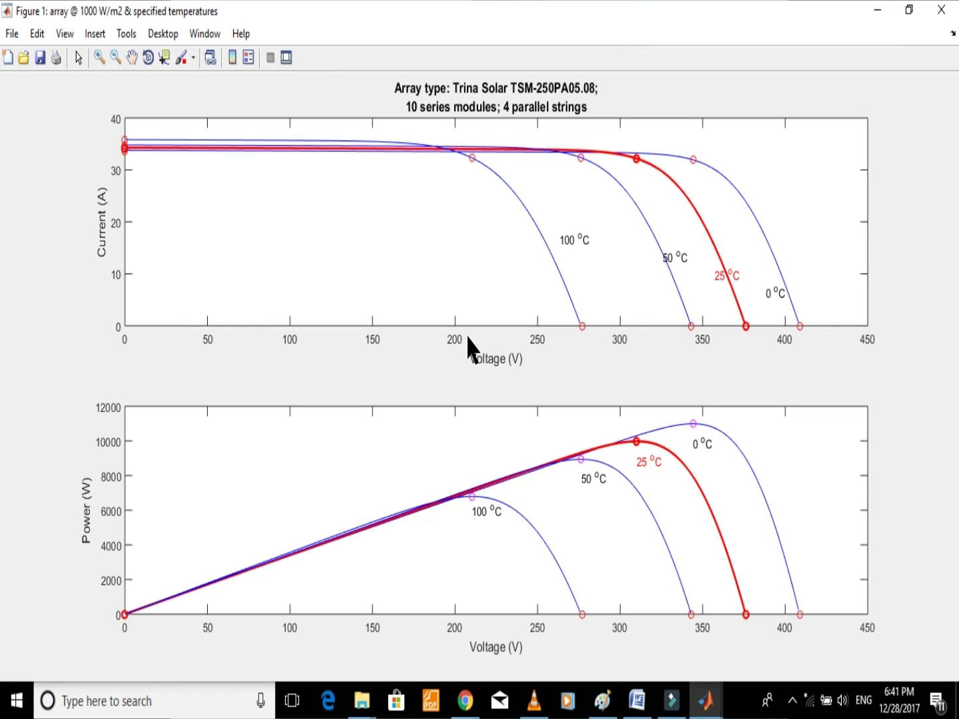
Step: Enable plot editing, delete the power-voltage plot, and stretch the current-voltage plot down into the freed space
{"action": "left_click", "coordinate": [128, 36]}
{"action": "left_click", "coordinate": [149, 59]}
{"action": "left_click", "coordinate": [458, 455]}
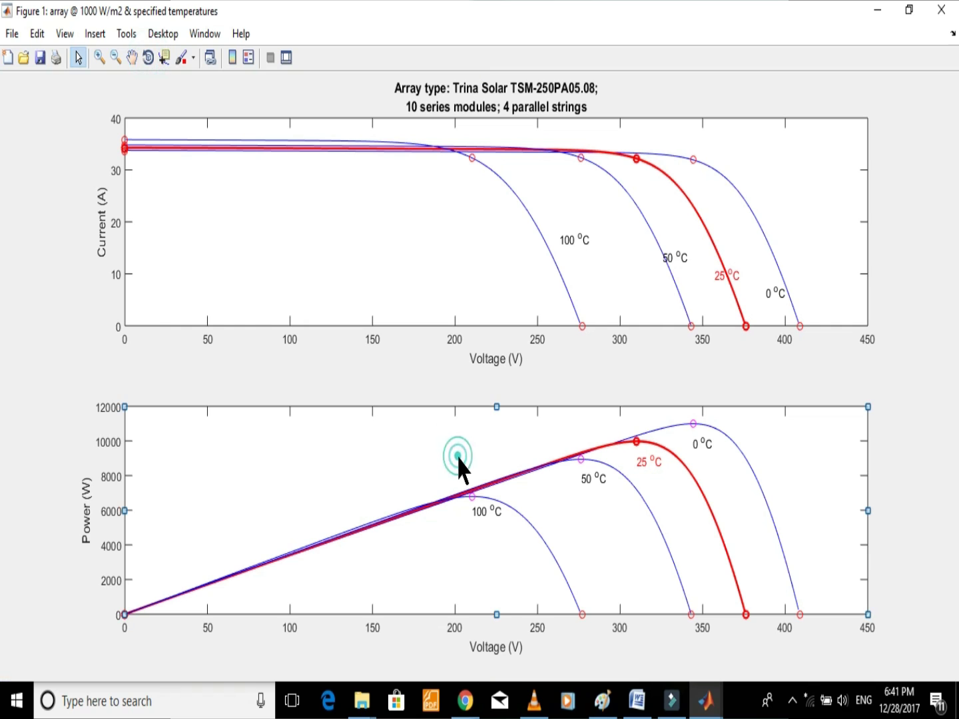
{"action": "key", "text": "Delete"}
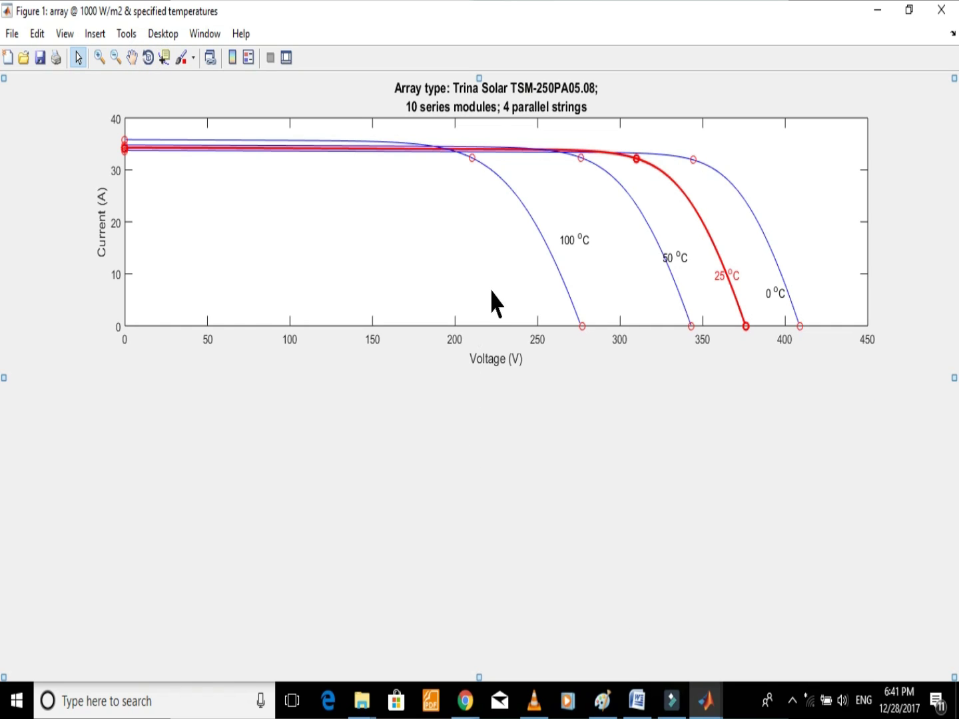
{"action": "left_click", "coordinate": [506, 198]}
{"action": "left_click_drag", "start_coordinate": [495, 325], "coordinate": [484, 541]}
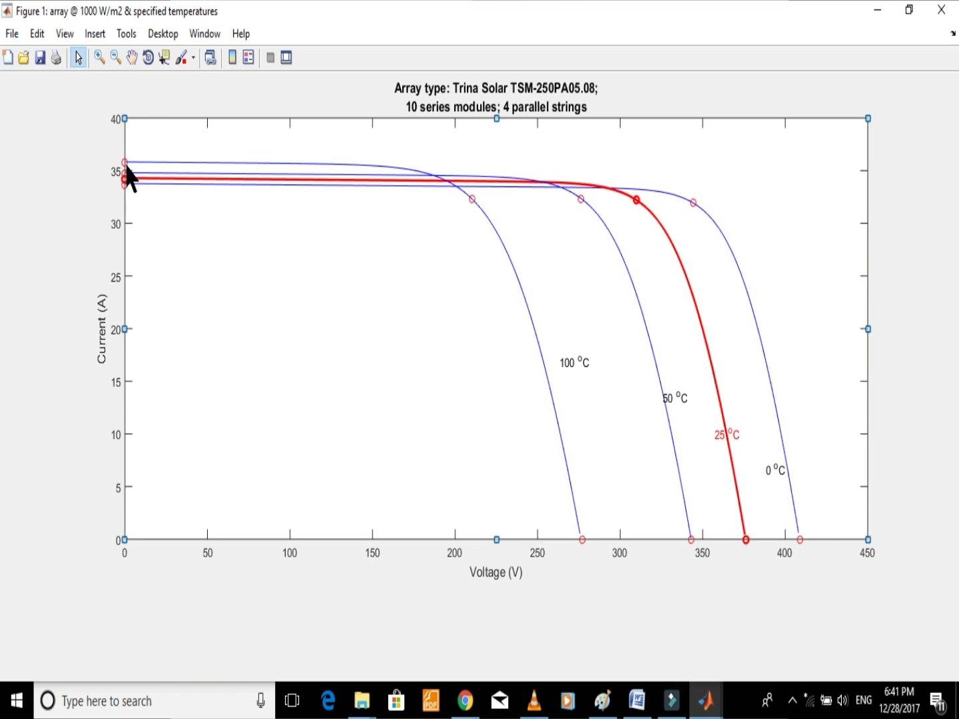
Step: Open the current-voltage axes' properties and set the Y limits to 30 to 35
{"action": "double_click", "coordinate": [522, 309]}
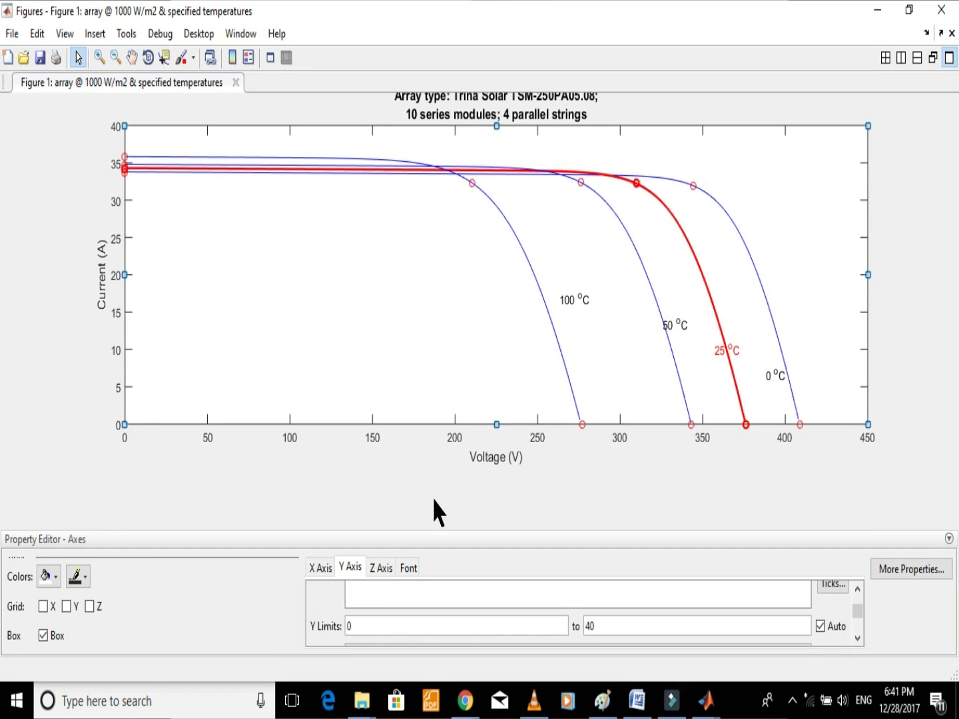
{"action": "left_click", "coordinate": [348, 566]}
{"action": "double_click", "coordinate": [346, 627]}
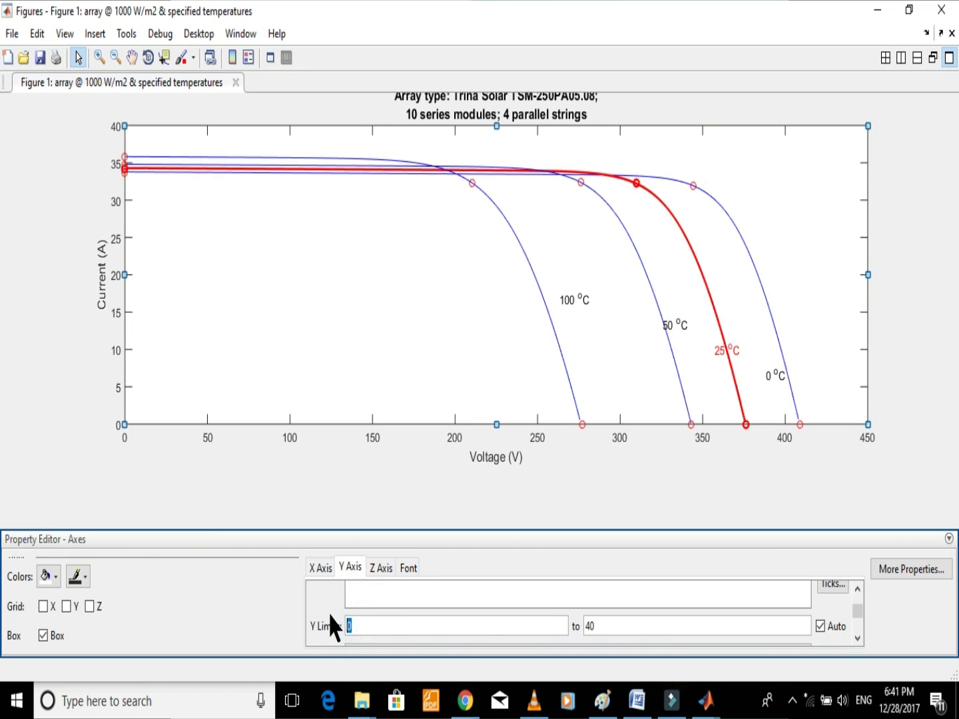
{"action": "type", "text": "30"}
{"action": "left_click", "coordinate": [608, 627]}
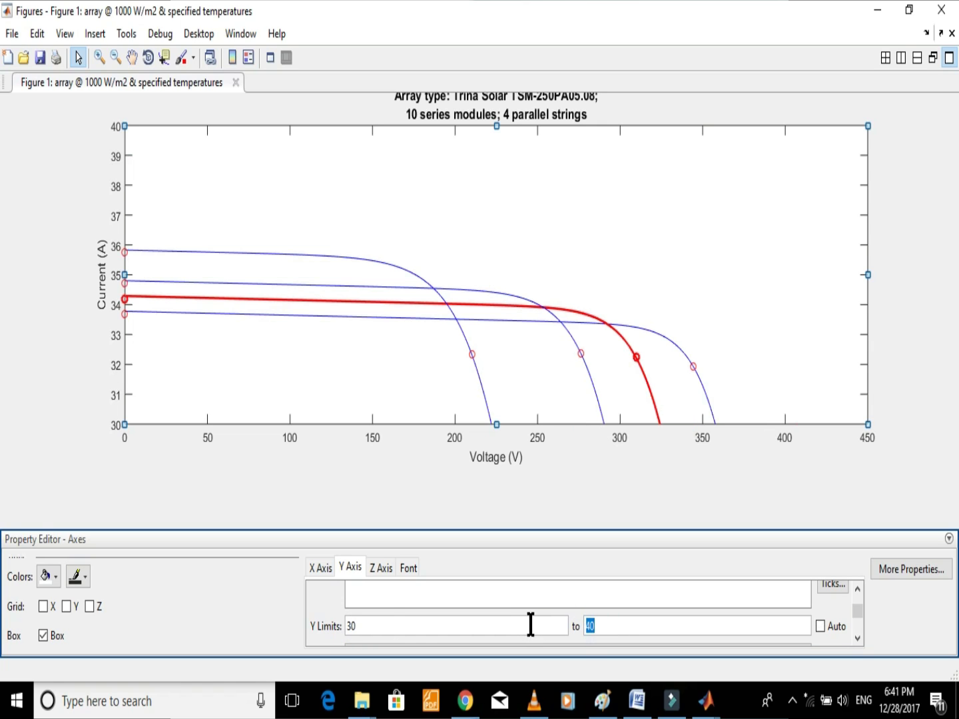
{"action": "key", "text": "Return"}
Step: Narrow the current-voltage plot by bringing both its left and right edges inward
{"action": "left_click_drag", "start_coordinate": [868, 307], "coordinate": [449, 326]}
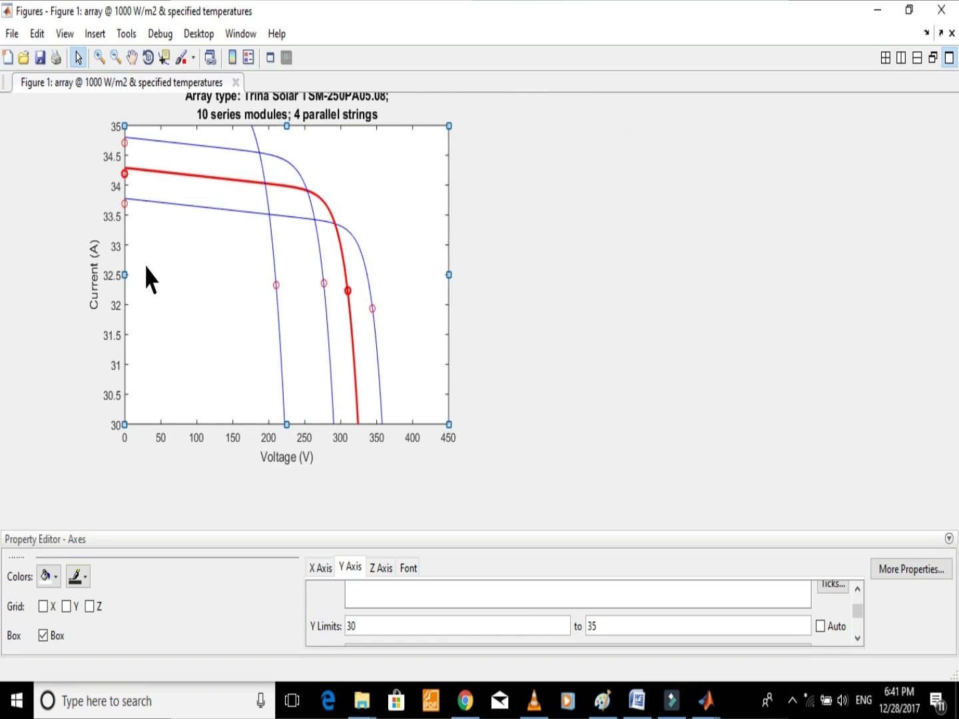
{"action": "left_click_drag", "start_coordinate": [123, 273], "coordinate": [261, 272]}
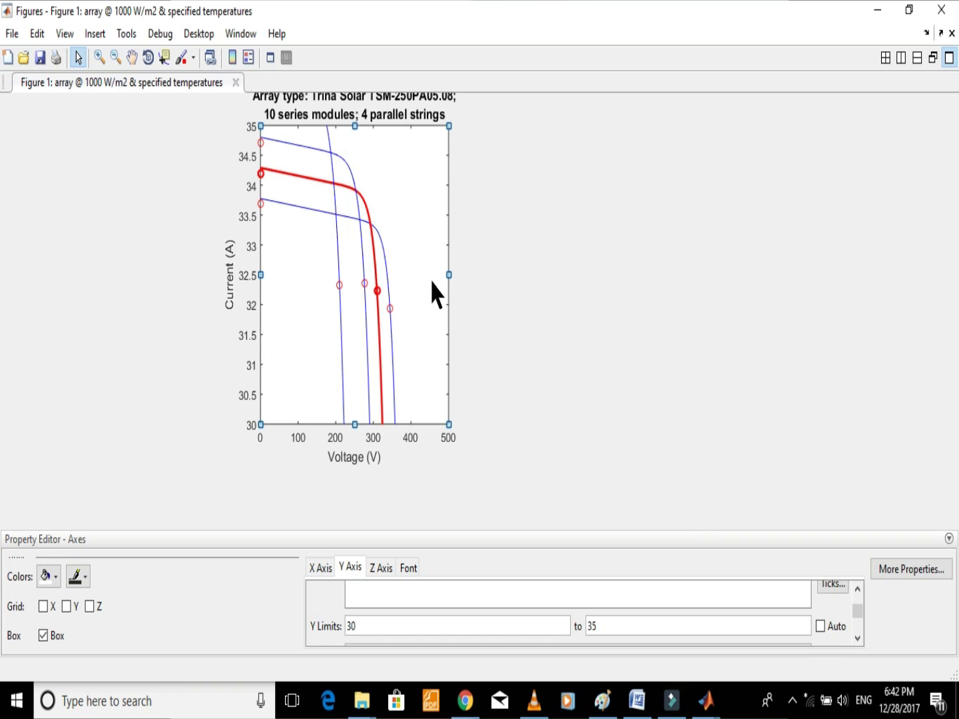
{"action": "left_click_drag", "start_coordinate": [449, 274], "coordinate": [798, 270]}
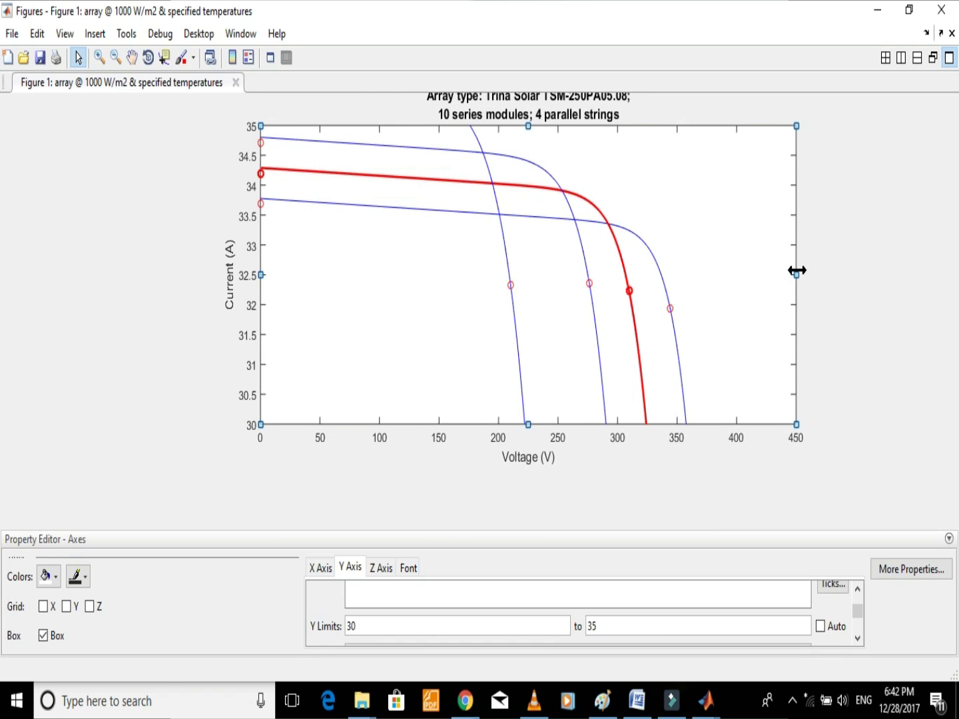
Step: Set the current-voltage plot's X limits to 200 to 400
{"action": "left_click", "coordinate": [566, 293]}
{"action": "left_click", "coordinate": [313, 568]}
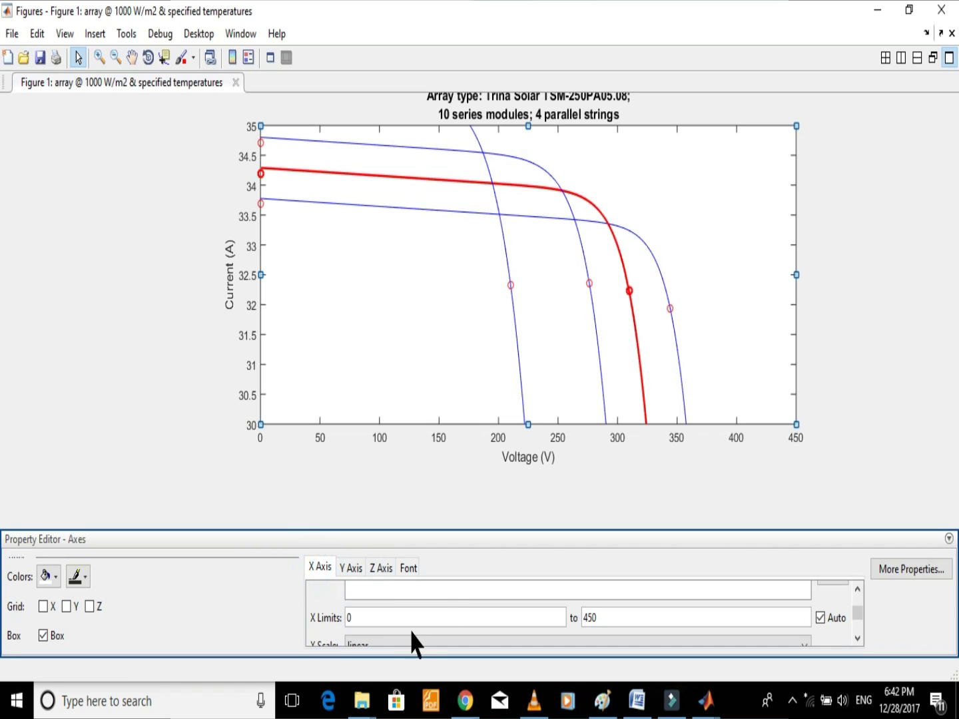
{"action": "double_click", "coordinate": [363, 612]}
{"action": "type", "text": "200"}
{"action": "double_click", "coordinate": [605, 616]}
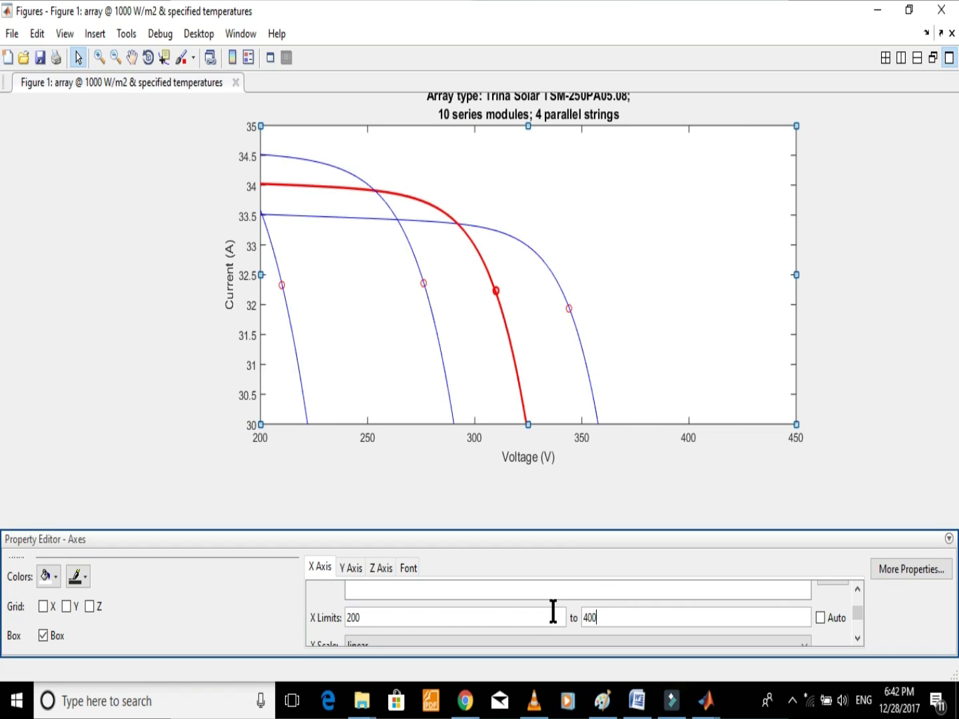
{"action": "key", "text": "Return"}
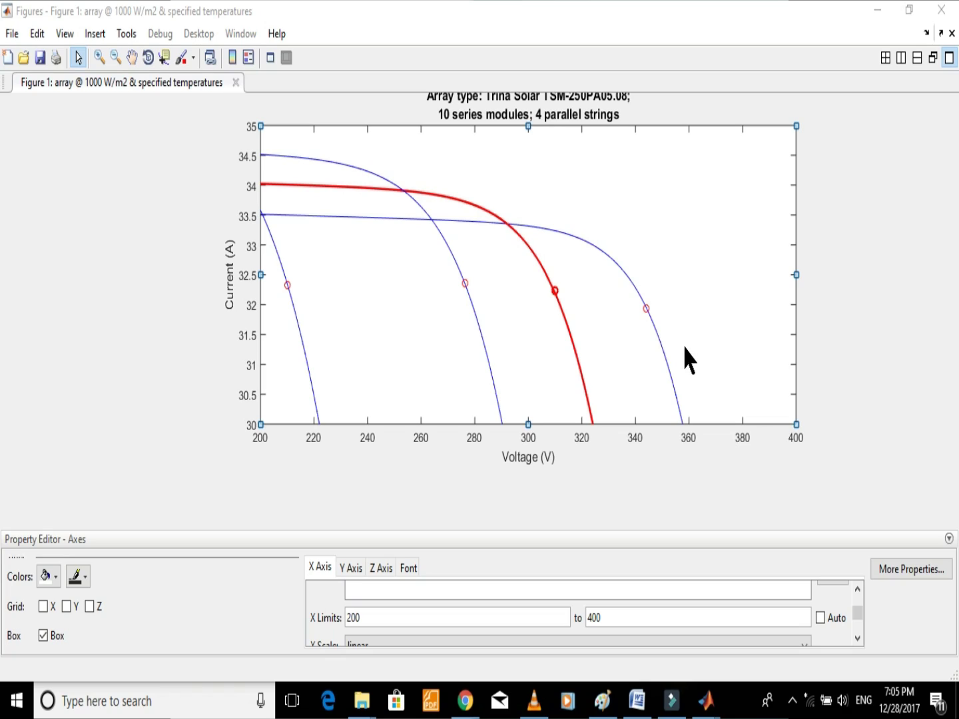
Step: Delete the rescaled current-voltage plot and plot the PV array's I-V and P-V characteristics again from its block parameters
{"action": "left_click_drag", "start_coordinate": [530, 129], "coordinate": [527, 351]}
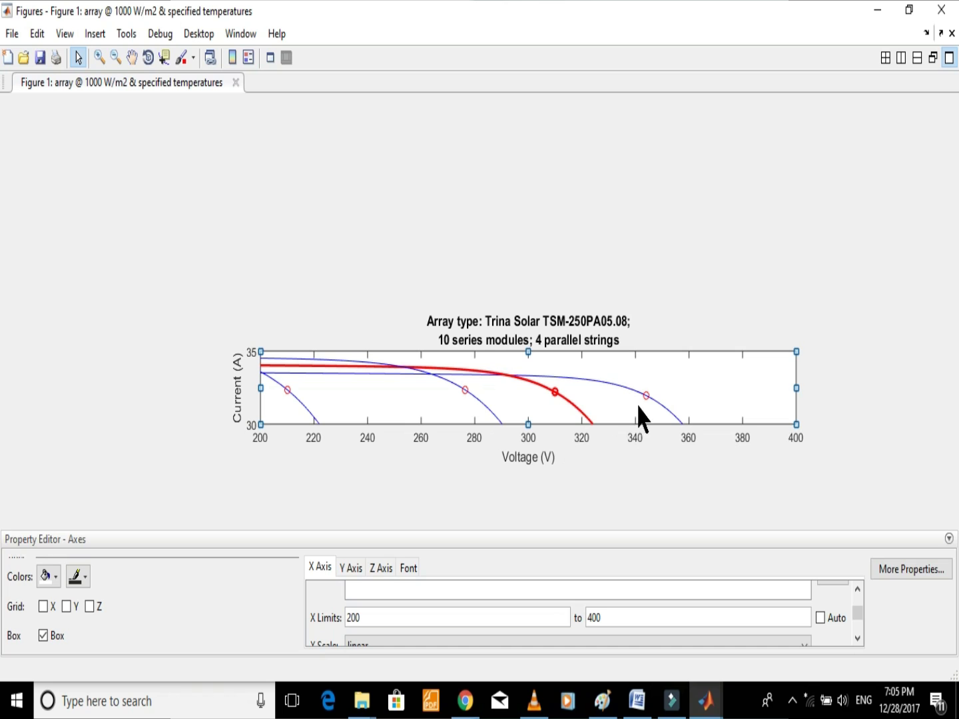
{"action": "left_click_drag", "start_coordinate": [528, 348], "coordinate": [528, 122]}
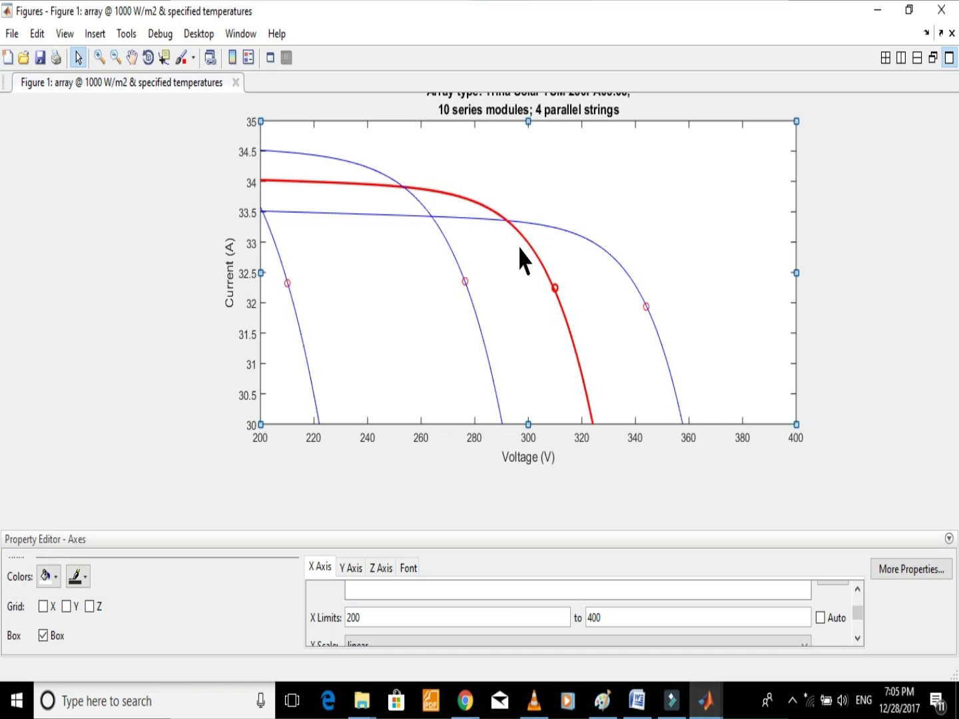
{"action": "key", "text": "Delete"}
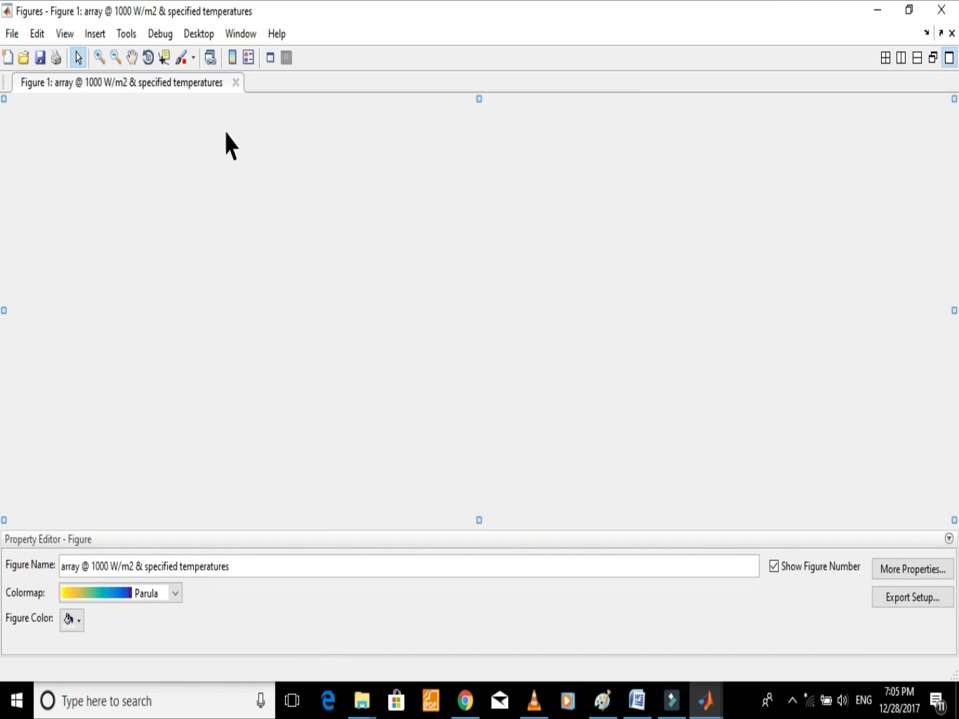
{"action": "left_click", "coordinate": [706, 701]}
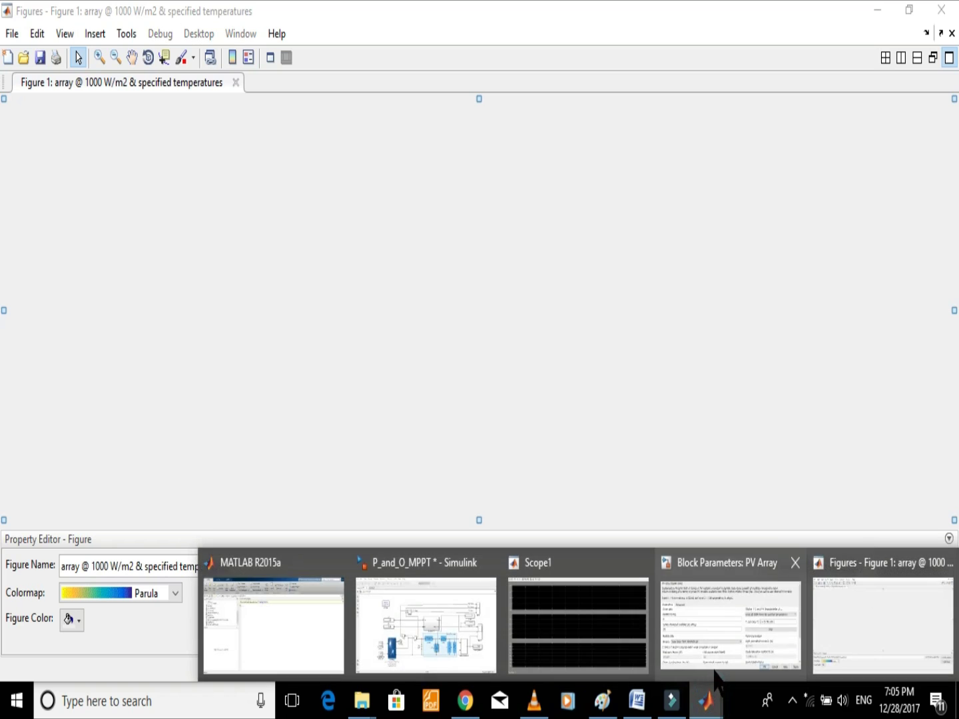
{"action": "left_click", "coordinate": [699, 650]}
{"action": "left_click", "coordinate": [766, 365]}
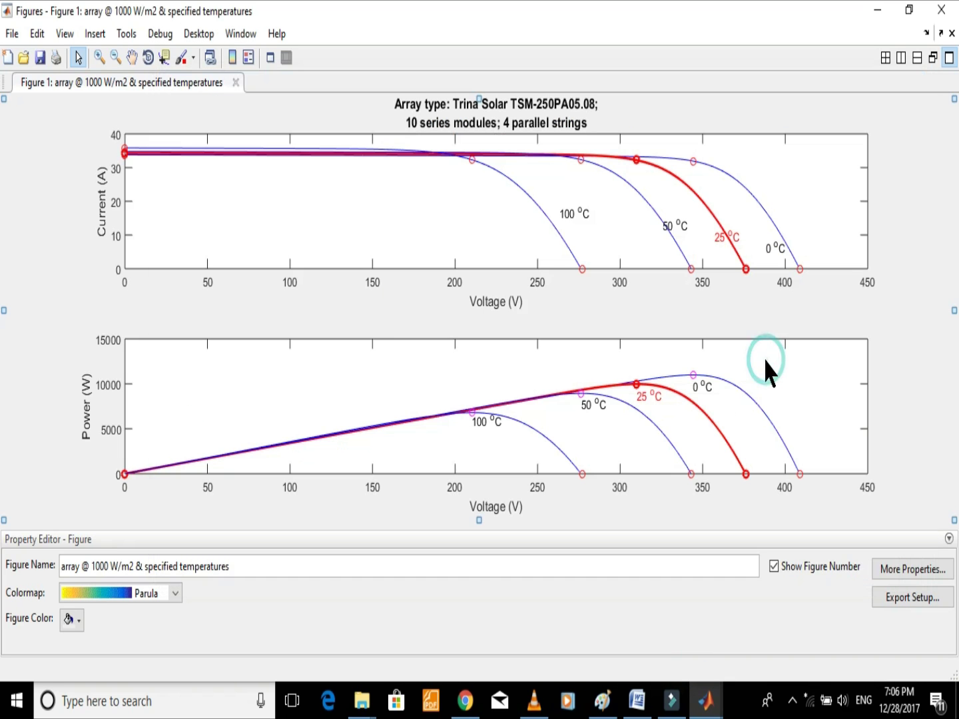
Step: Delete the current-voltage plot and stretch the power-voltage plot up to fill the figure
{"action": "left_click", "coordinate": [537, 197]}
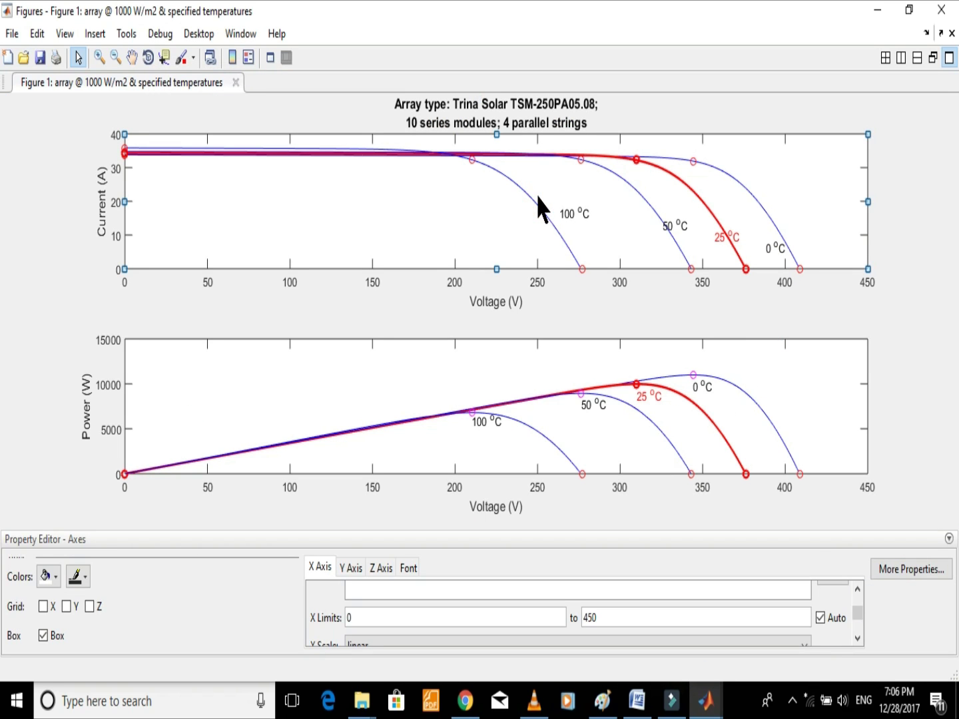
{"action": "key", "text": "Delete"}
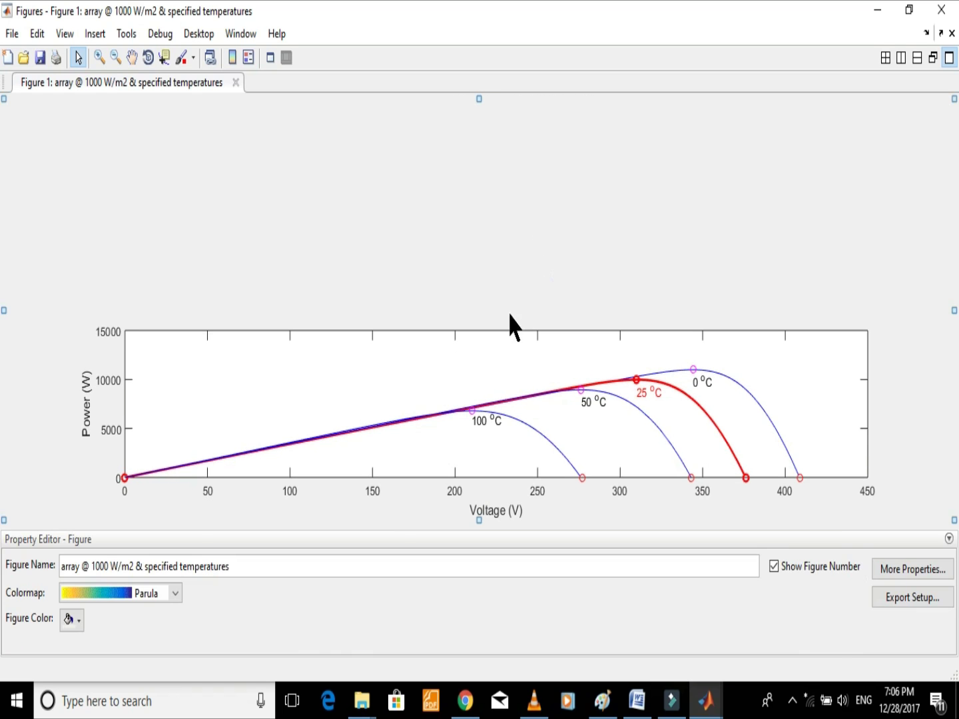
{"action": "left_click", "coordinate": [498, 365]}
{"action": "left_click_drag", "start_coordinate": [497, 332], "coordinate": [495, 103]}
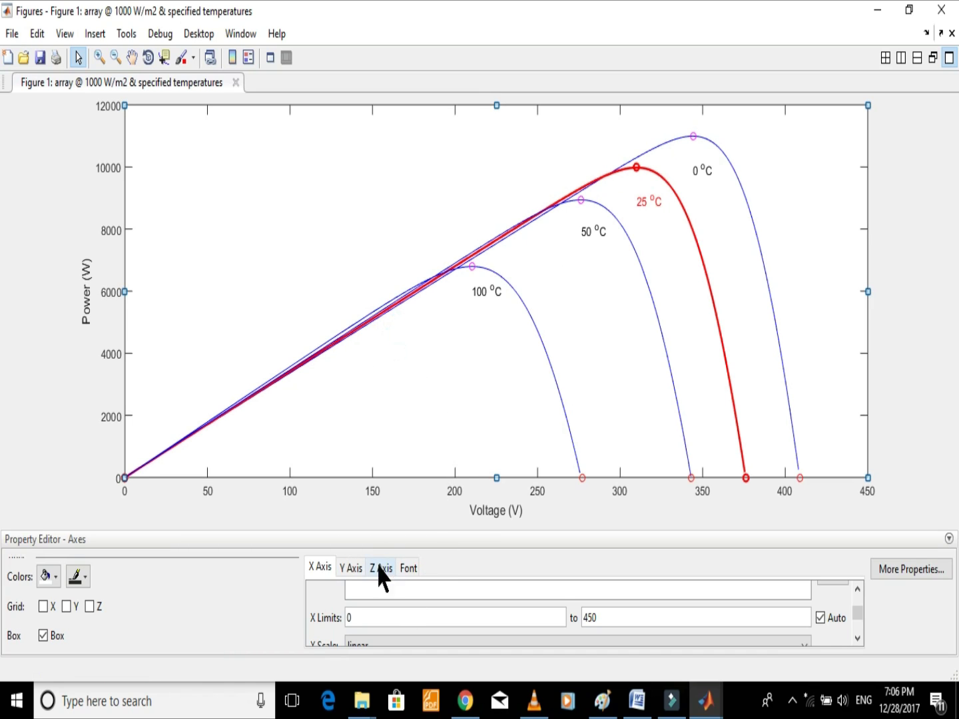
Step: Set the power-voltage plot's Y limits to 6000 to 12000 and narrow the plot to a slim vertical strip
{"action": "left_click", "coordinate": [352, 567]}
{"action": "double_click", "coordinate": [360, 624]}
{"action": "type", "text": "6000"}
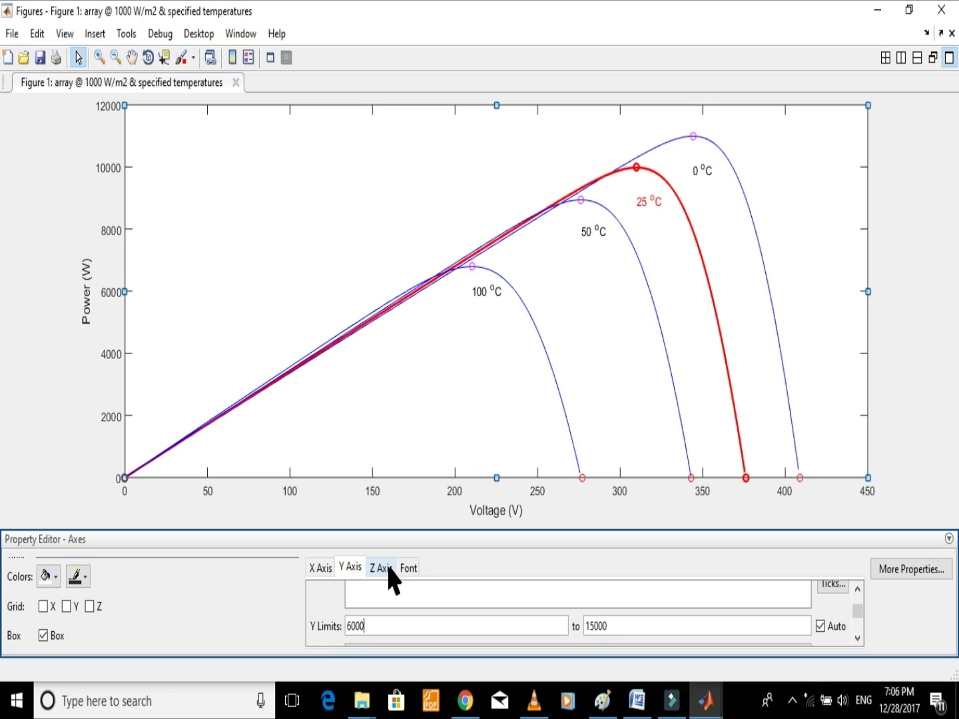
{"action": "double_click", "coordinate": [593, 626]}
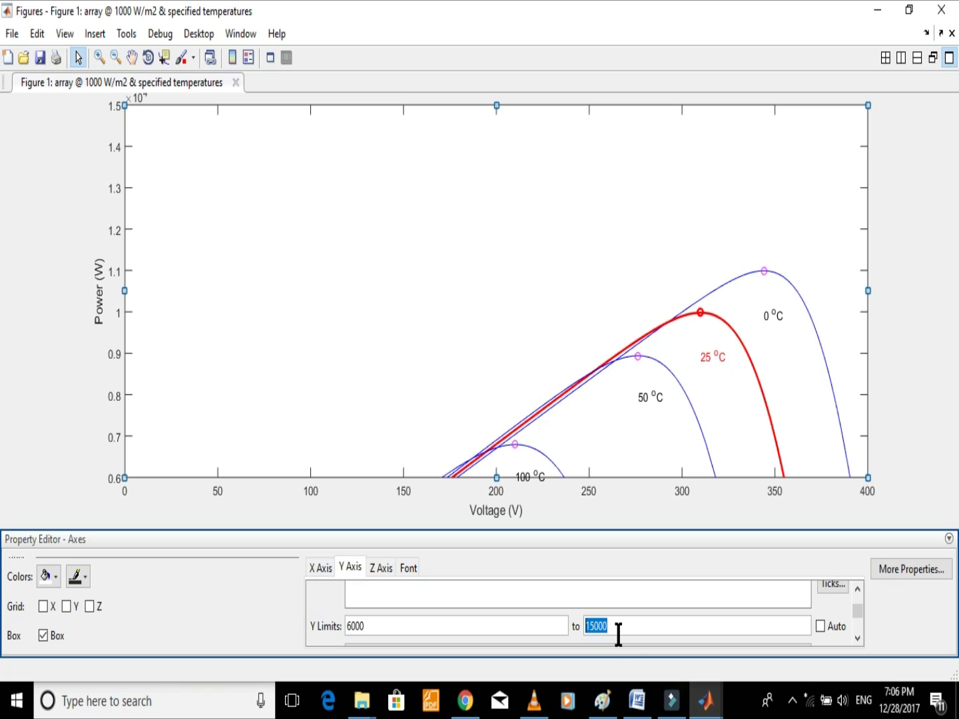
{"action": "type", "text": "12000"}
{"action": "key", "text": "Return"}
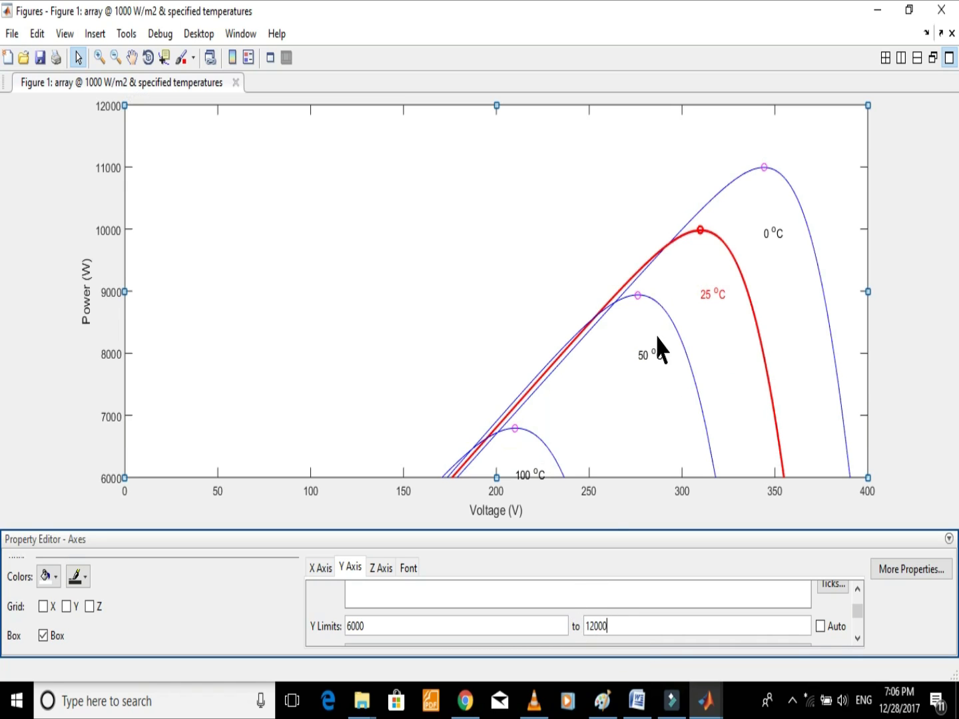
{"action": "left_click_drag", "start_coordinate": [866, 296], "coordinate": [195, 365]}
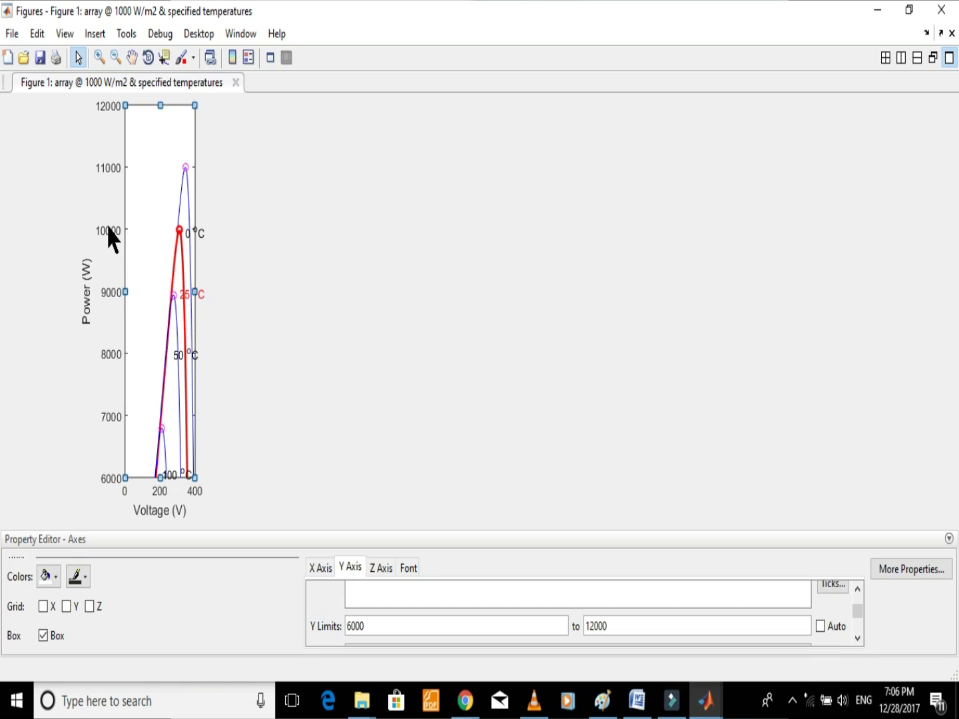
{"action": "left_click", "coordinate": [178, 170]}
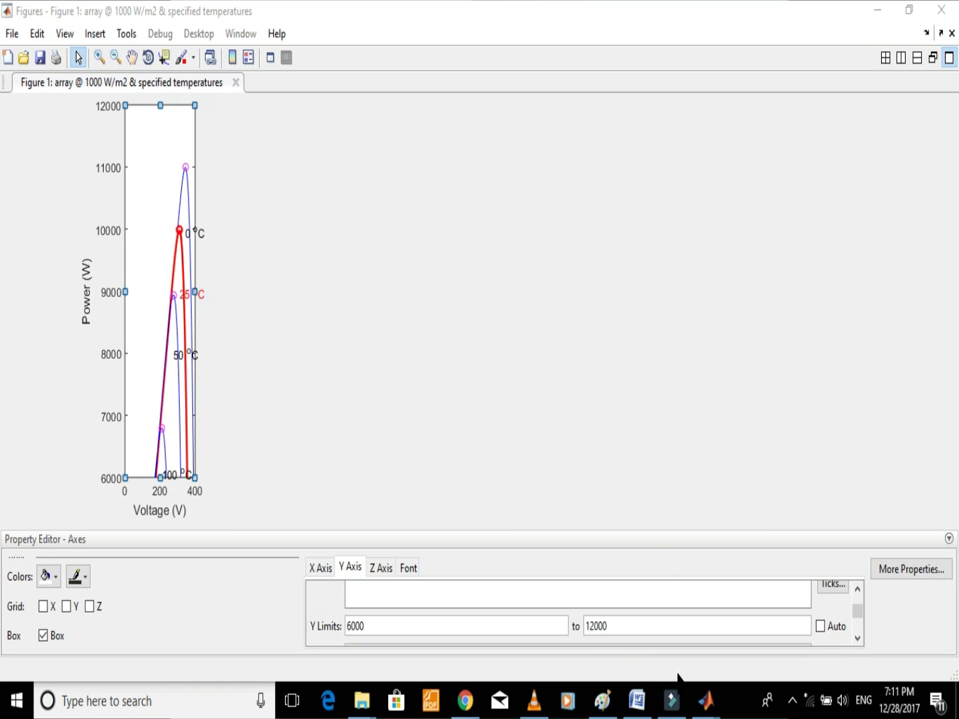
Step: Switch to the P_and_O_MPPT Simulink model, run its simulation with the temperature at 100 °C, and stop it early
{"action": "mouse_move", "coordinate": [707, 700]}
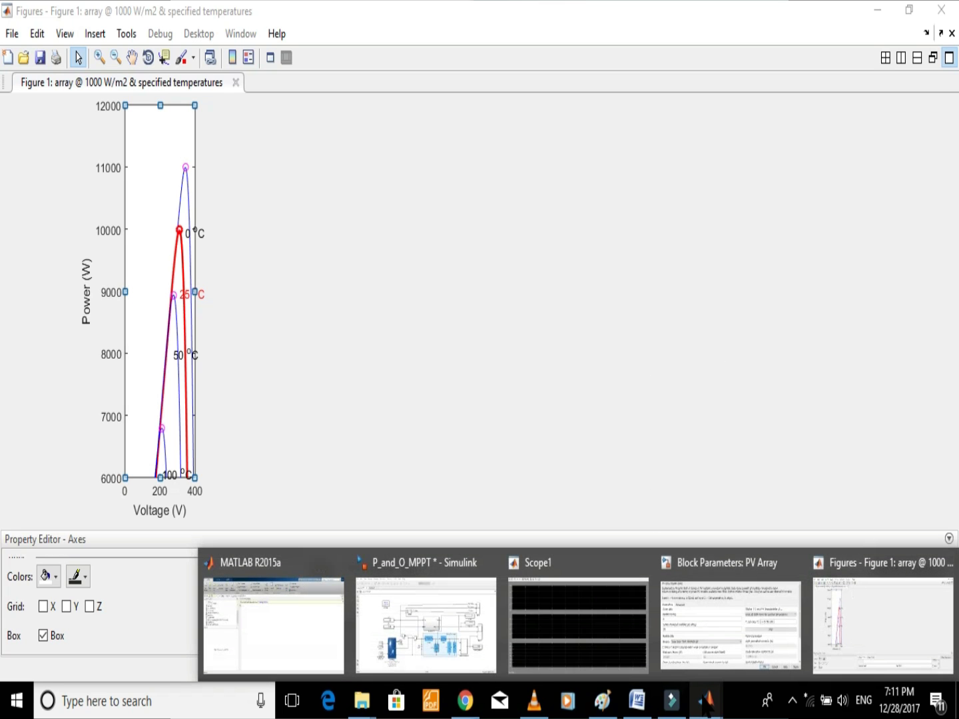
{"action": "left_click", "coordinate": [433, 609]}
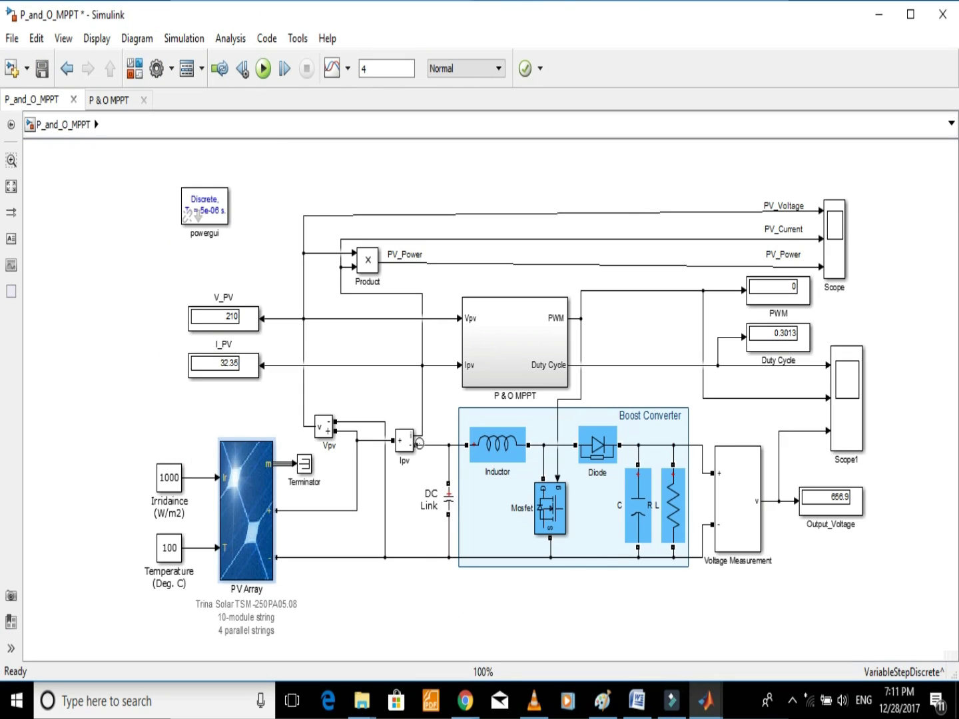
{"action": "left_click", "coordinate": [262, 68]}
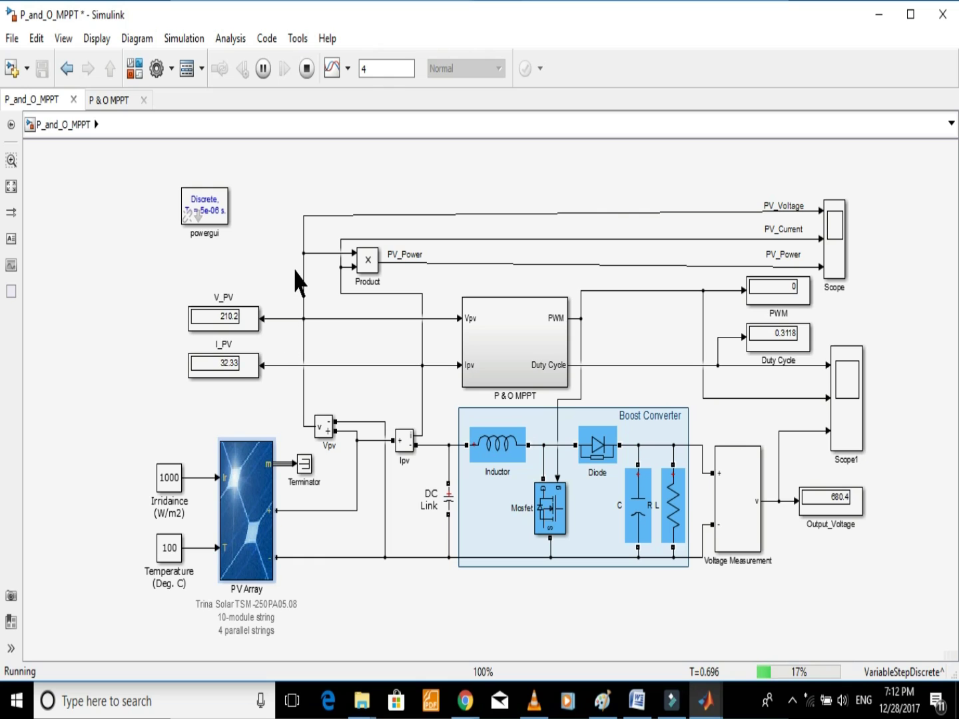
{"action": "left_click", "coordinate": [306, 70]}
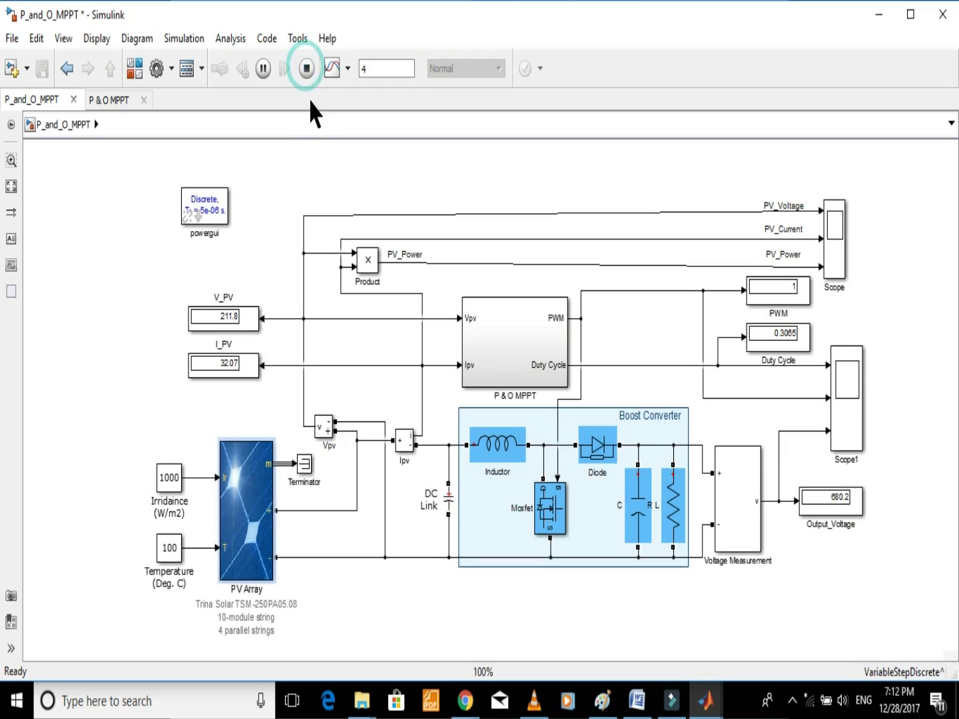
Step: Open the scope showing PV voltage, current and power, autoscale its waveforms for inspection, and minimize it
{"action": "left_click", "coordinate": [838, 228]}
{"action": "double_click", "coordinate": [838, 228]}
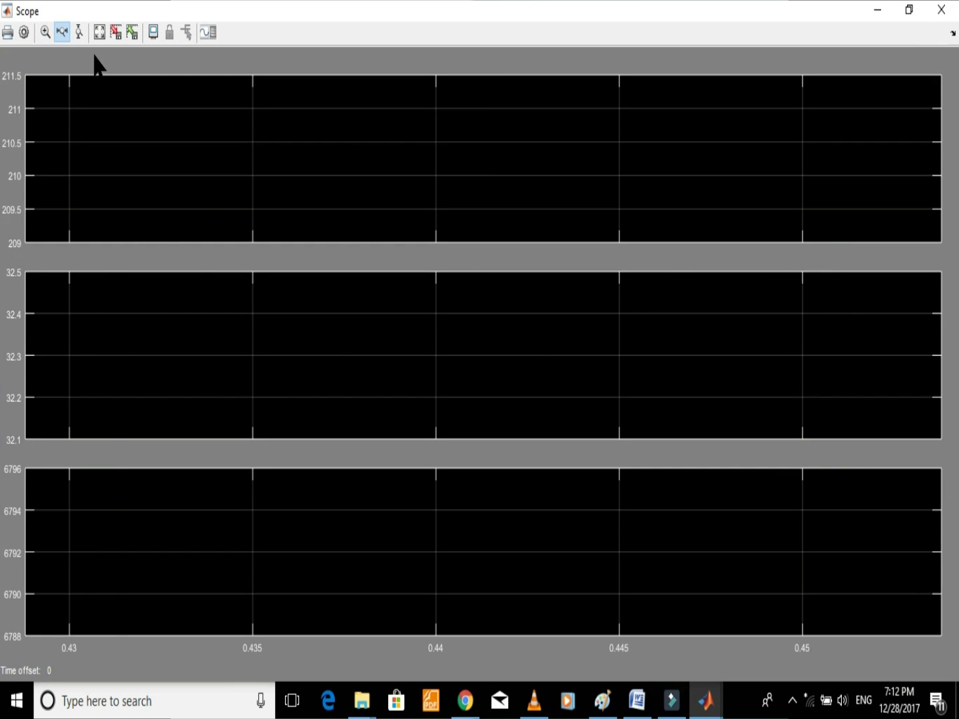
{"action": "left_click", "coordinate": [100, 32]}
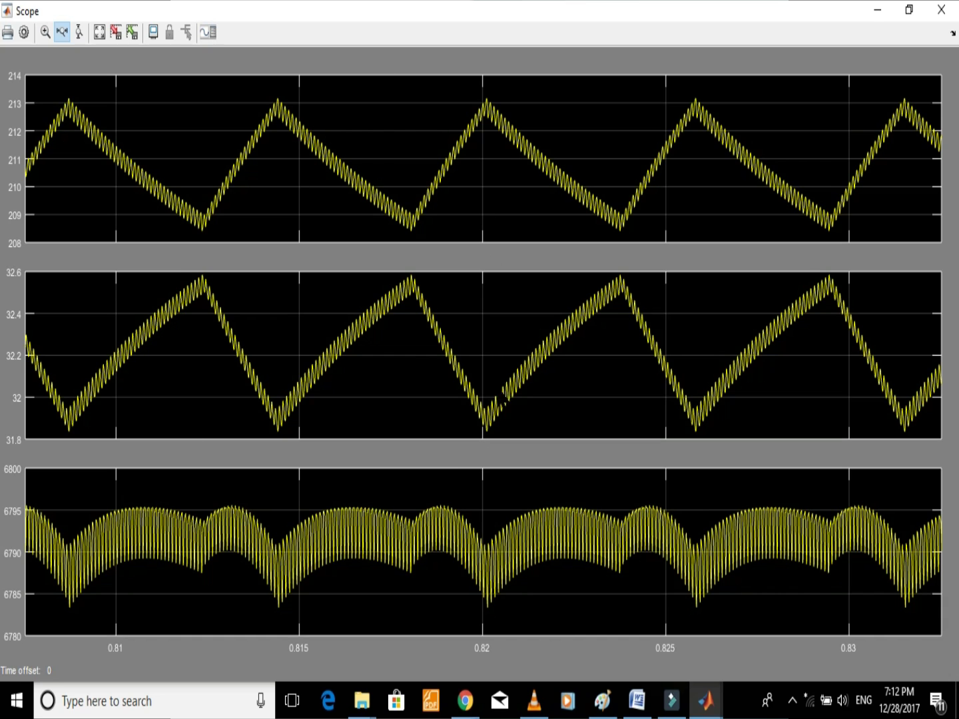
{"action": "left_click", "coordinate": [879, 12]}
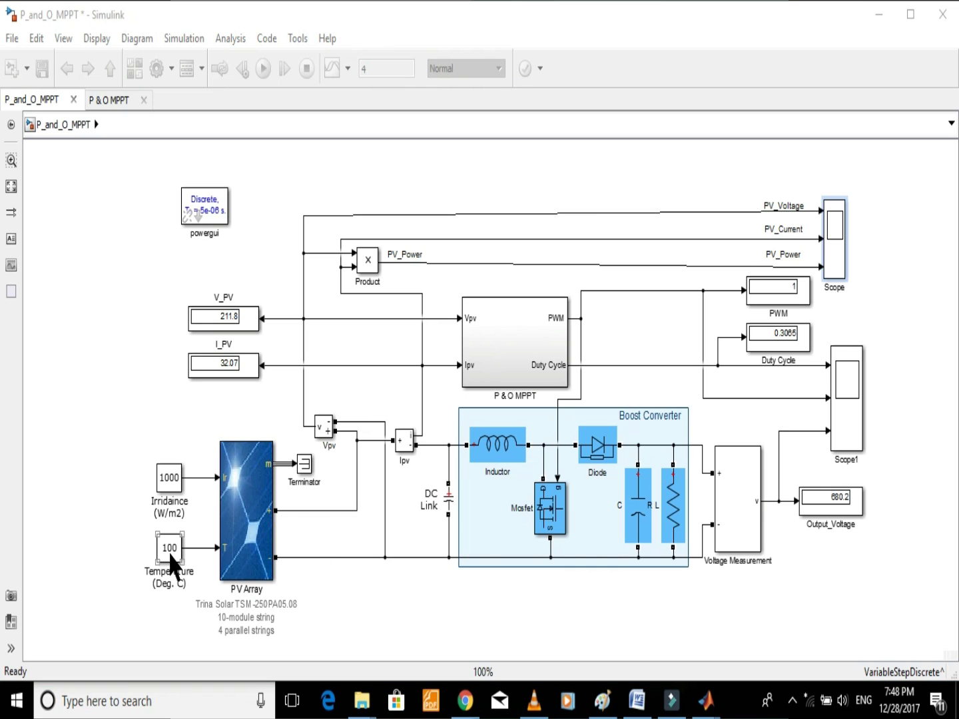
Step: Set the Temperature (Deg. C) block's constant value to 50
{"action": "left_click", "coordinate": [162, 549]}
{"action": "double_click", "coordinate": [163, 553]}
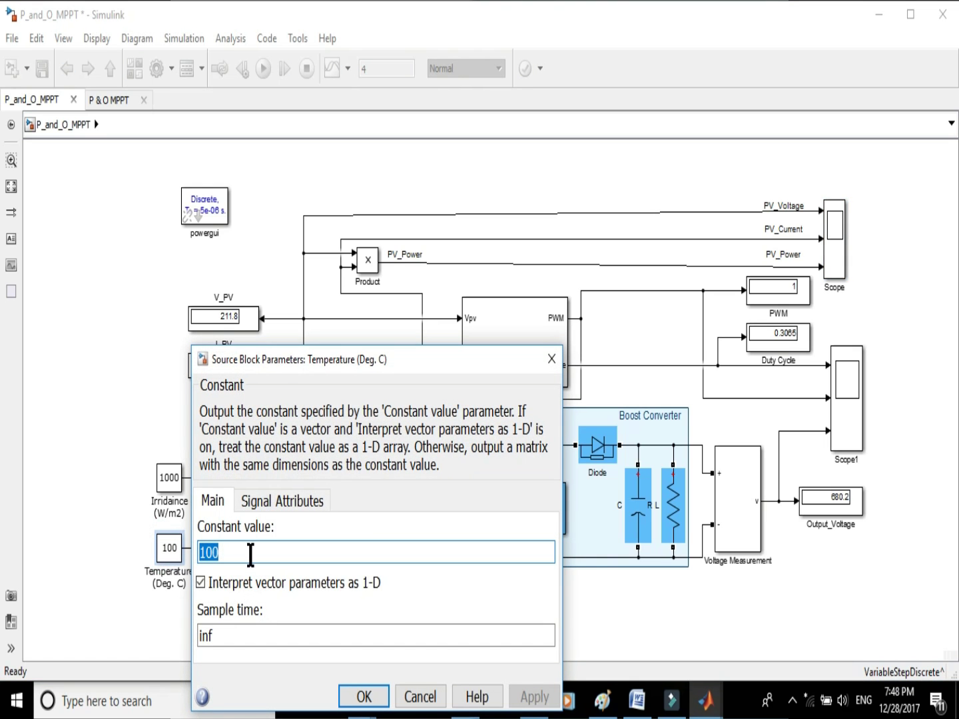
{"action": "type", "text": "50"}
{"action": "left_click", "coordinate": [363, 697]}
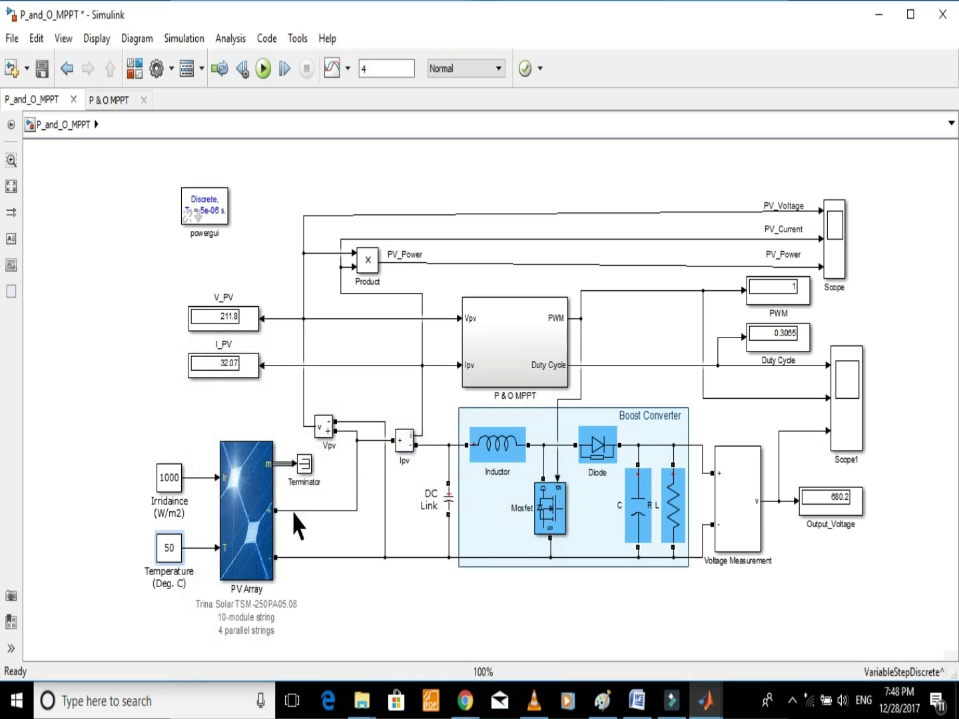
Step: Run the simulation at 50 °C, stop it early, and examine the autoscaled PV voltage, current and power waveforms in the scope
{"action": "left_click", "coordinate": [263, 68]}
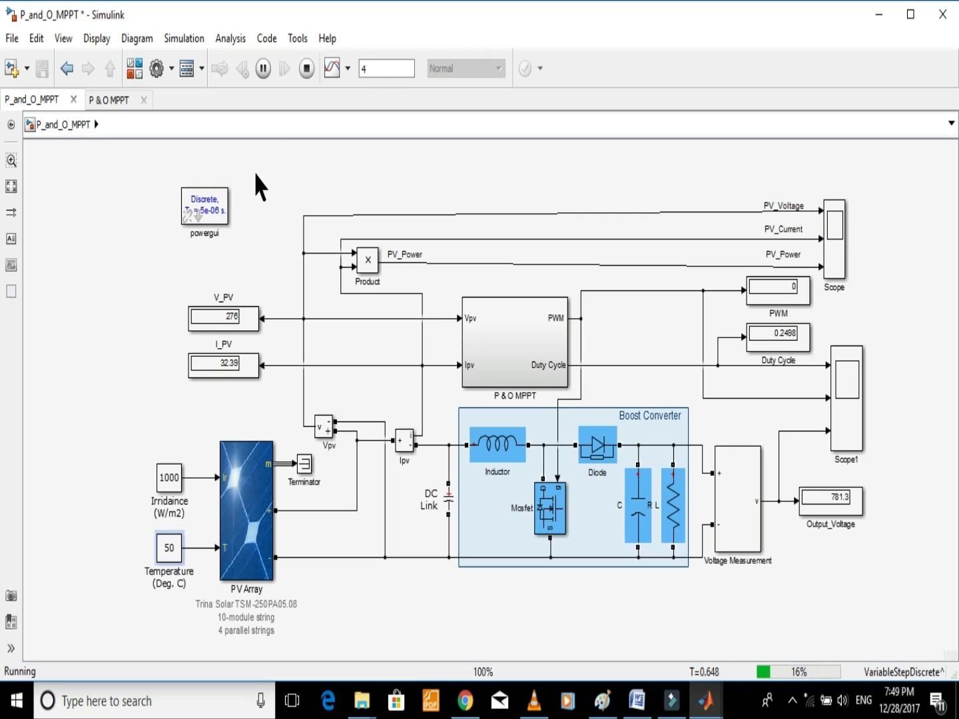
{"action": "left_click", "coordinate": [307, 70]}
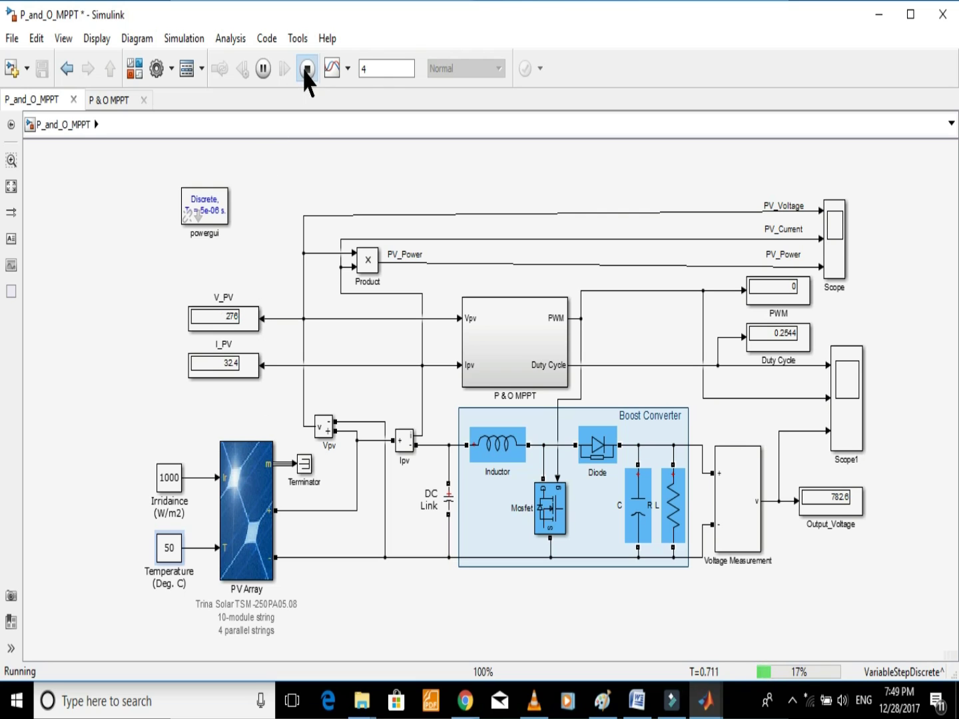
{"action": "double_click", "coordinate": [832, 250]}
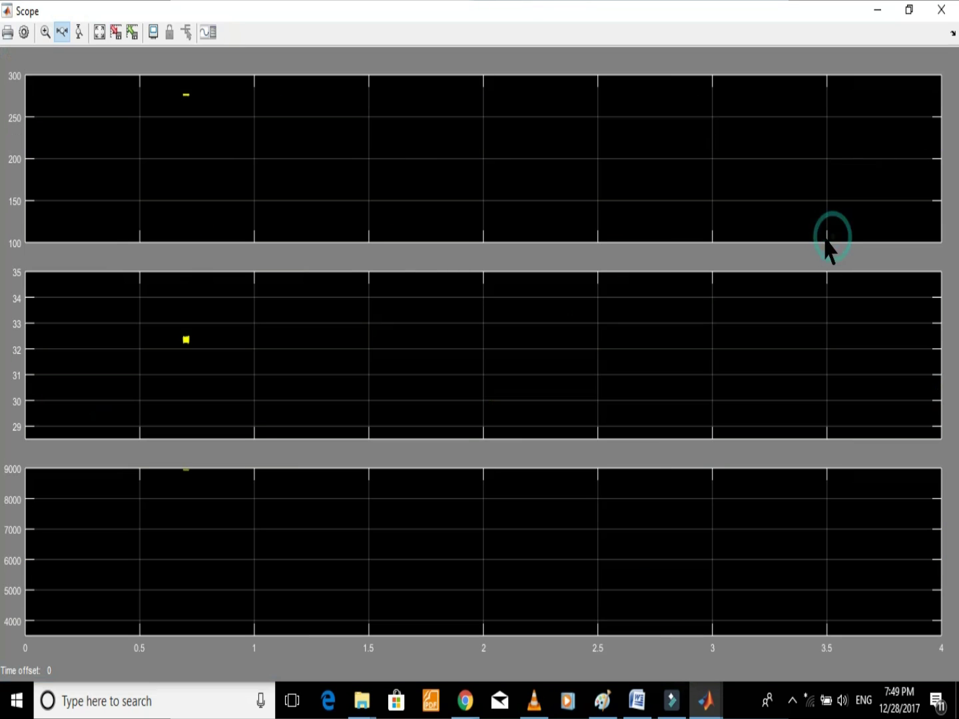
{"action": "left_click", "coordinate": [99, 32]}
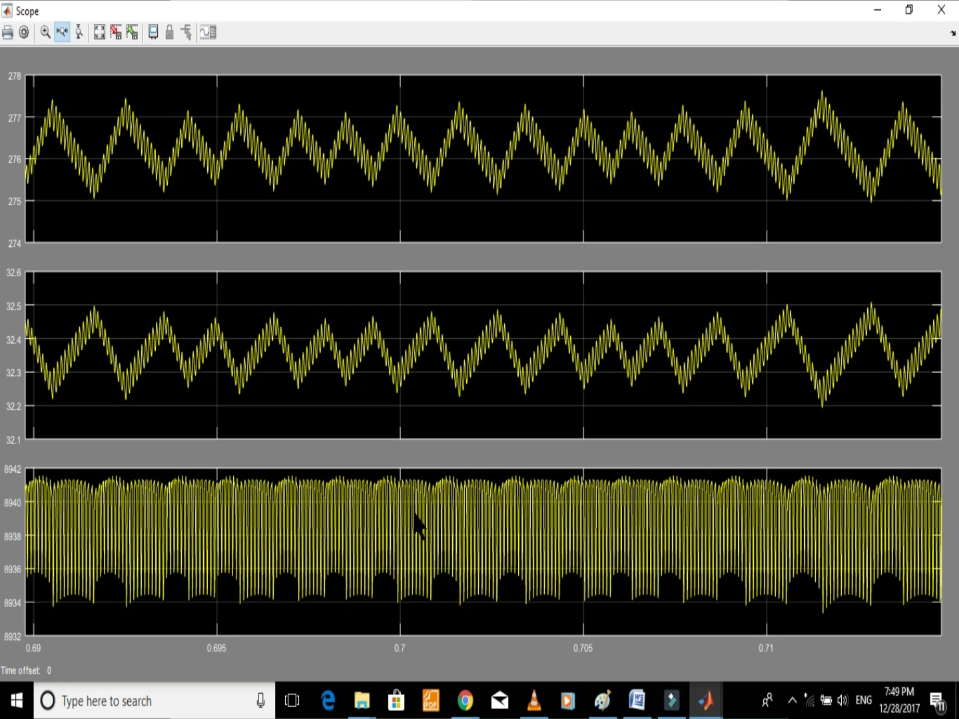
{"action": "left_click", "coordinate": [878, 11]}
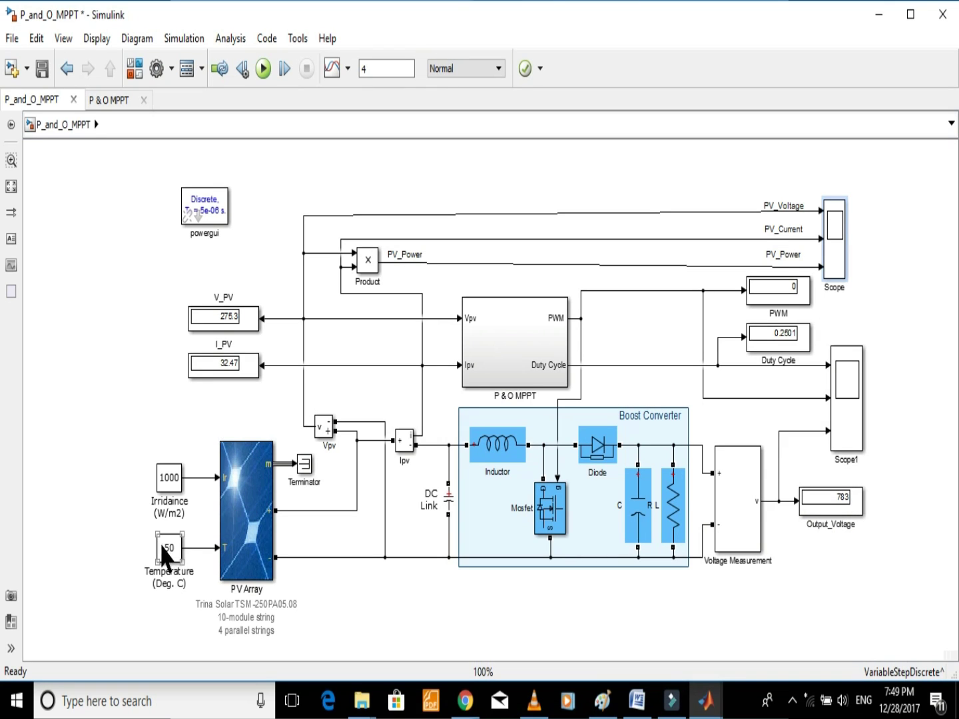
Step: Set the Temperature (Deg. C) block's constant value to 25
{"action": "double_click", "coordinate": [167, 549]}
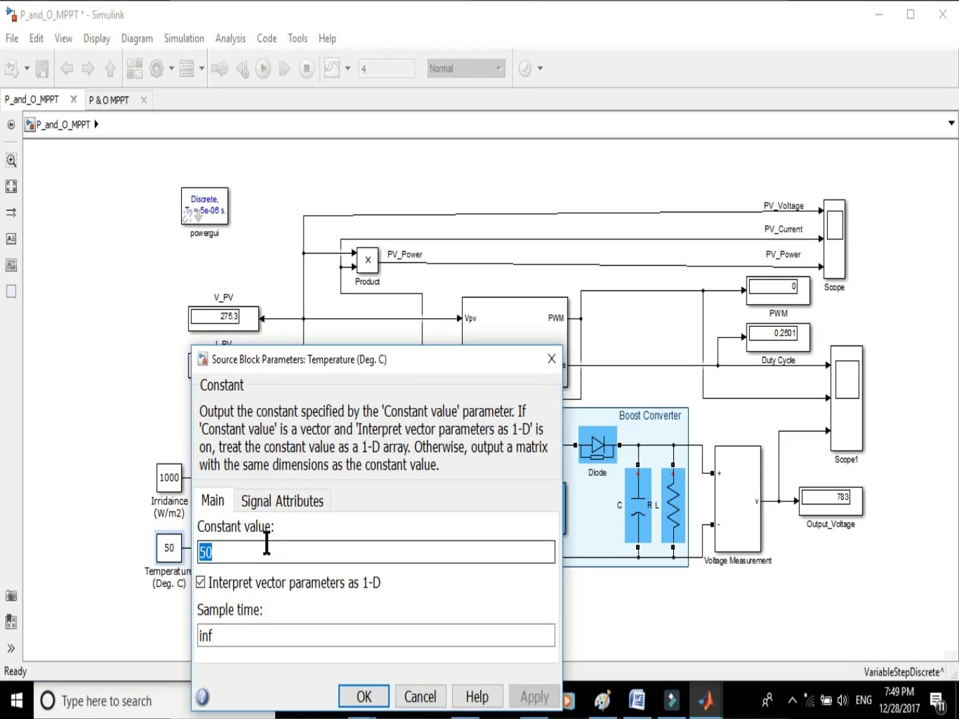
{"action": "type", "text": "25"}
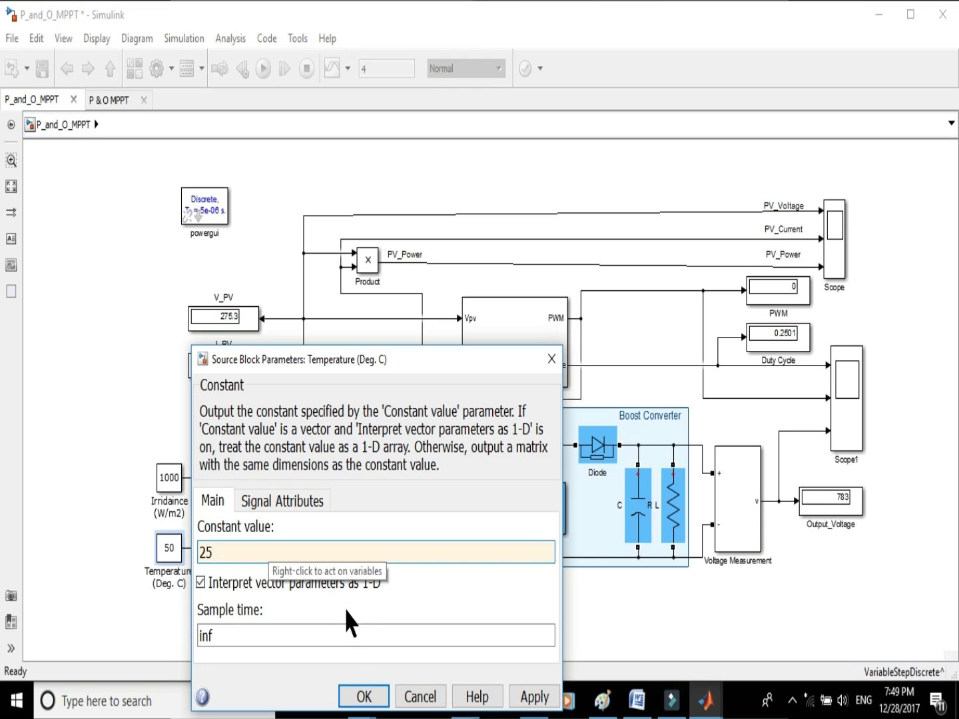
{"action": "left_click", "coordinate": [363, 696]}
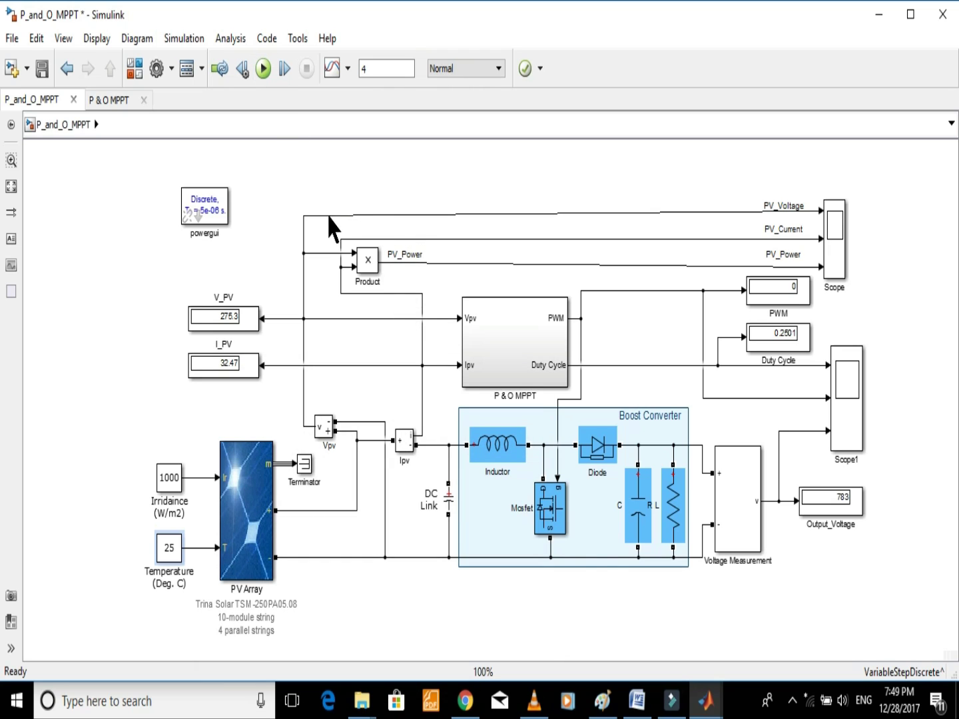
Step: Run the simulation at 25 °C, stop it early, and examine the autoscaled PV voltage, current and power waveforms in the scope
{"action": "left_click", "coordinate": [263, 69]}
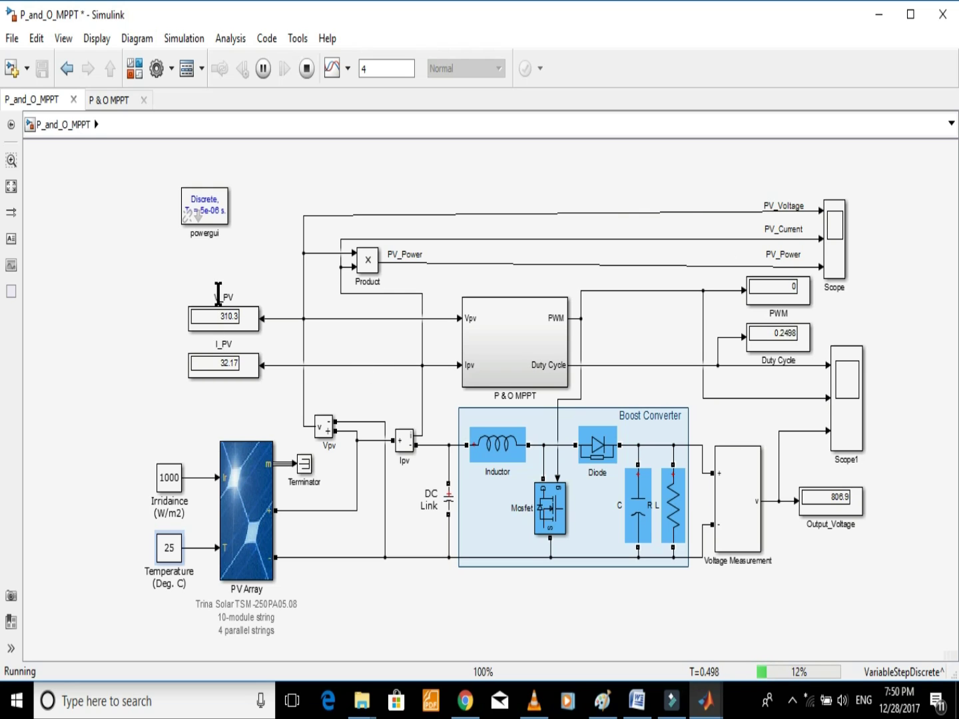
{"action": "left_click", "coordinate": [307, 68]}
{"action": "left_click", "coordinate": [836, 221]}
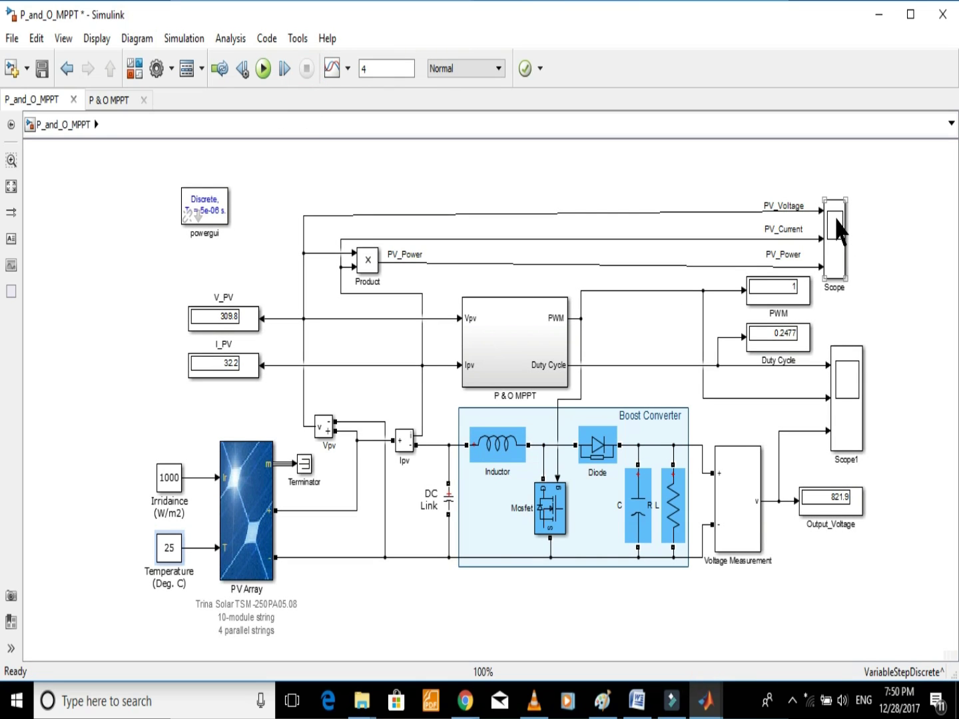
{"action": "double_click", "coordinate": [837, 230]}
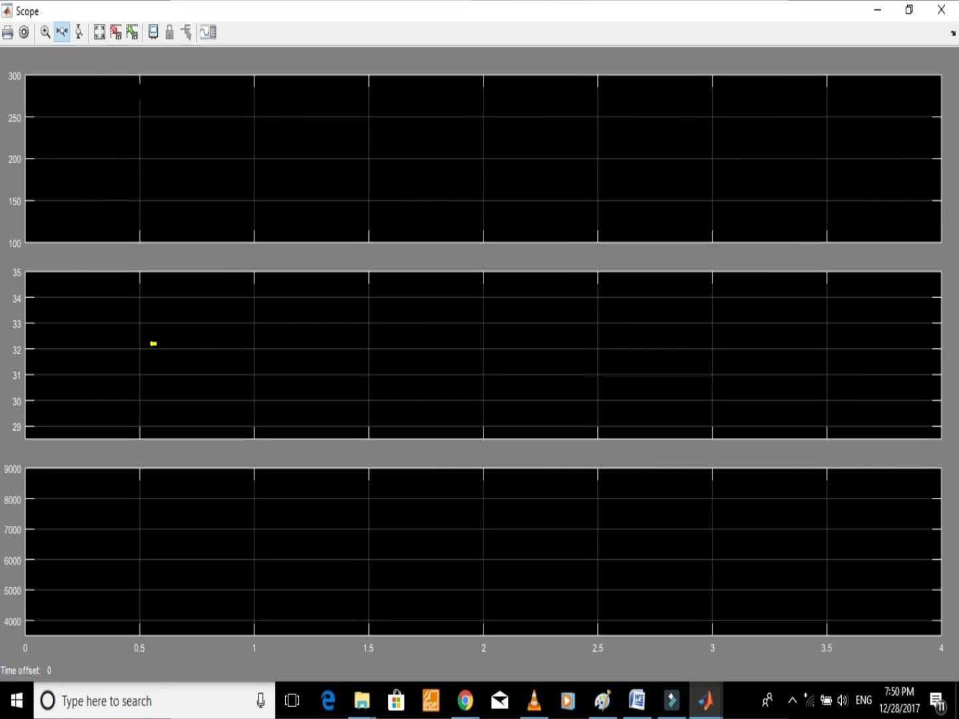
{"action": "left_click", "coordinate": [98, 34]}
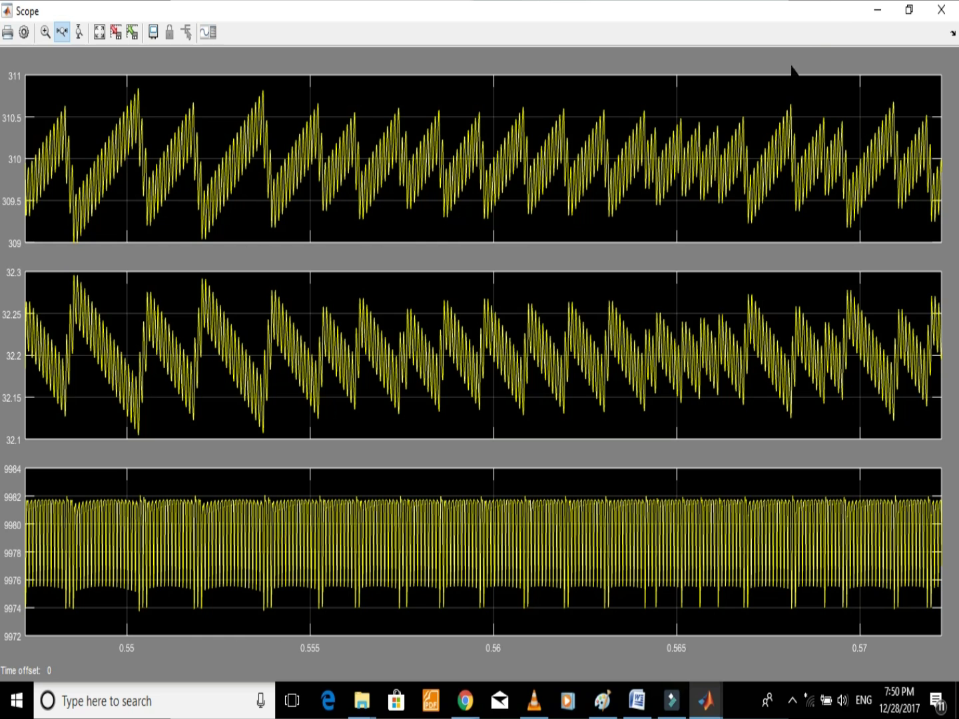
{"action": "left_click", "coordinate": [878, 10]}
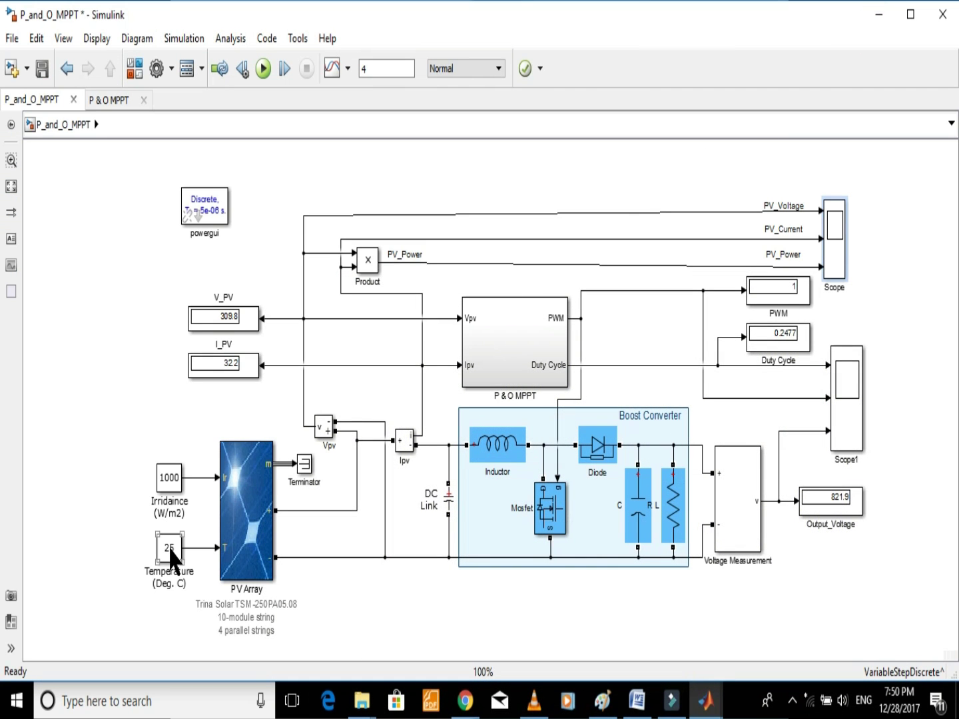
Step: Set the Temperature (Deg. C) block's constant value to 0
{"action": "double_click", "coordinate": [171, 555]}
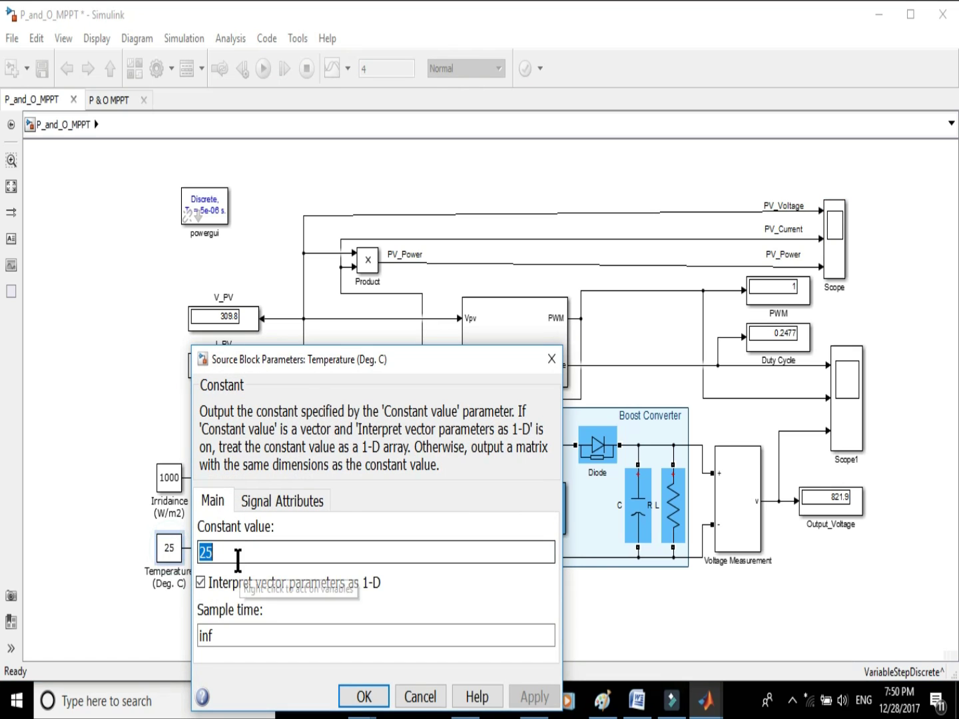
{"action": "type", "text": "0"}
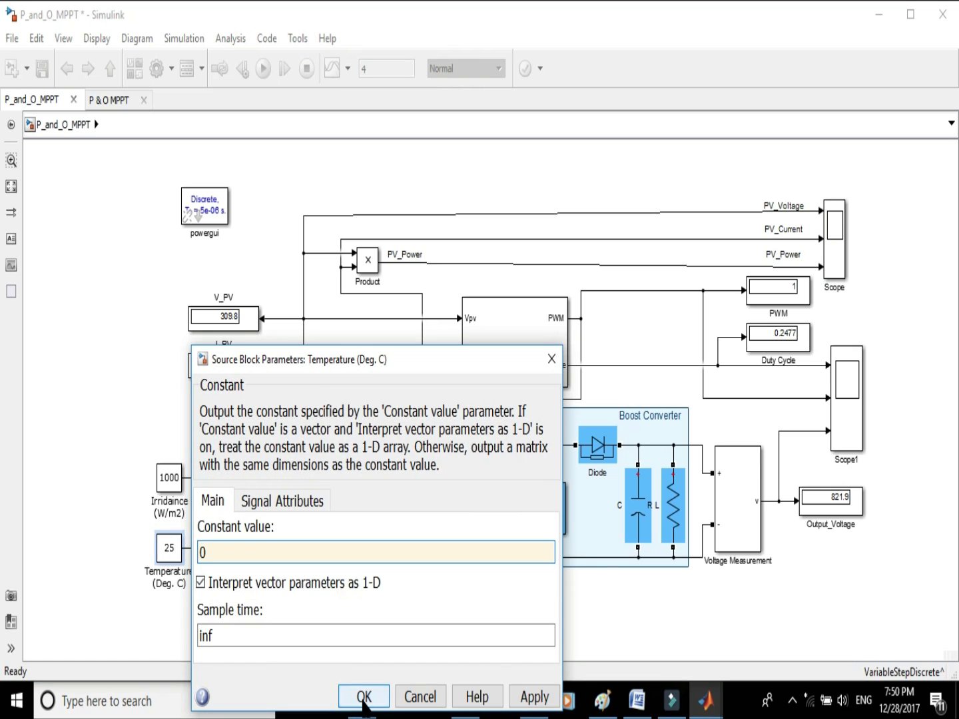
{"action": "left_click", "coordinate": [364, 697]}
{"action": "left_click", "coordinate": [831, 212]}
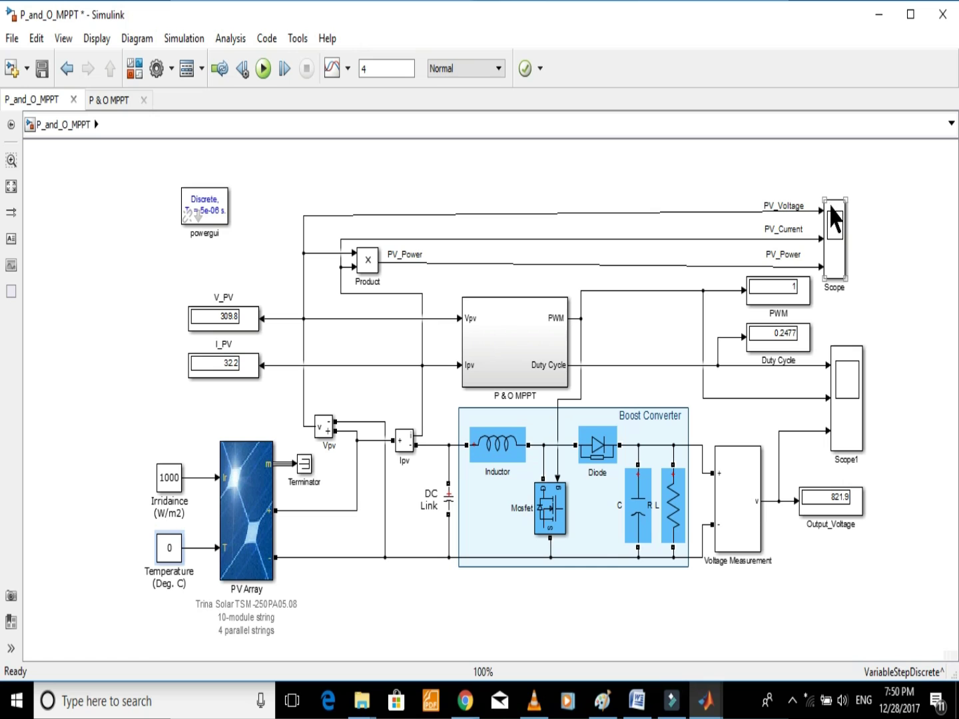
Step: Run the simulation at 0 °C, stop it early, and autoscale the PV voltage, current and power waveforms in the scope
{"action": "left_click", "coordinate": [263, 69]}
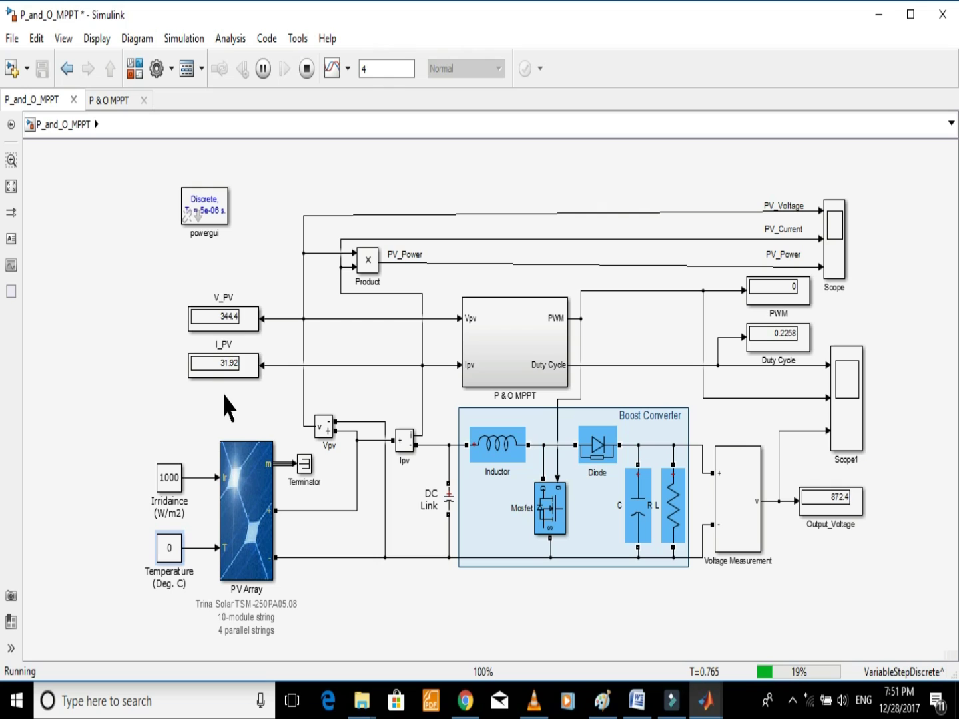
{"action": "left_click", "coordinate": [307, 69]}
{"action": "left_click", "coordinate": [832, 213]}
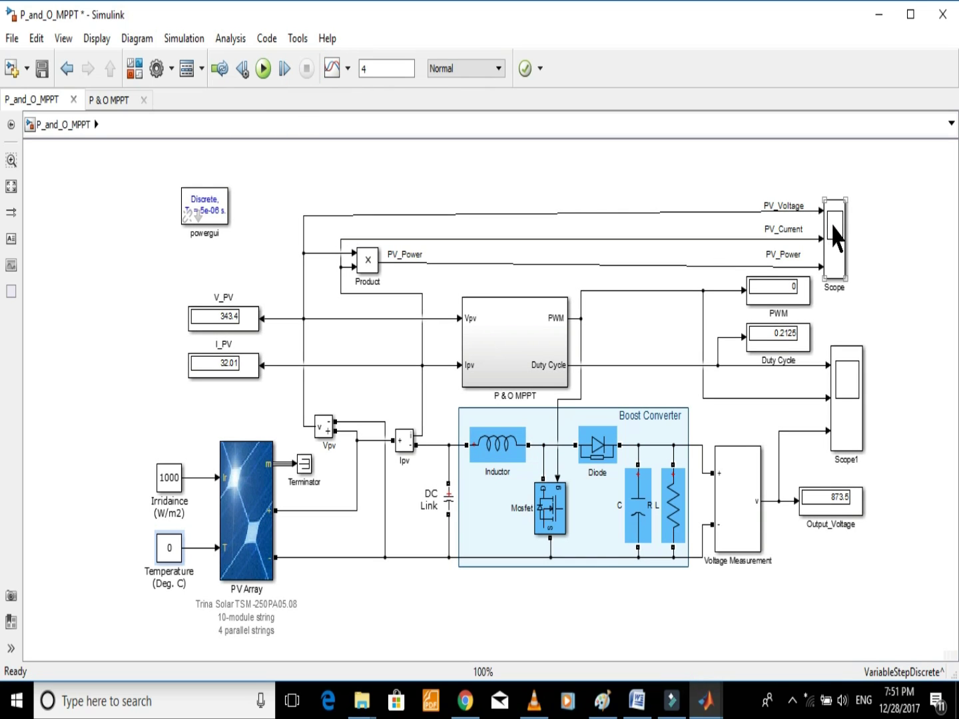
{"action": "double_click", "coordinate": [834, 237]}
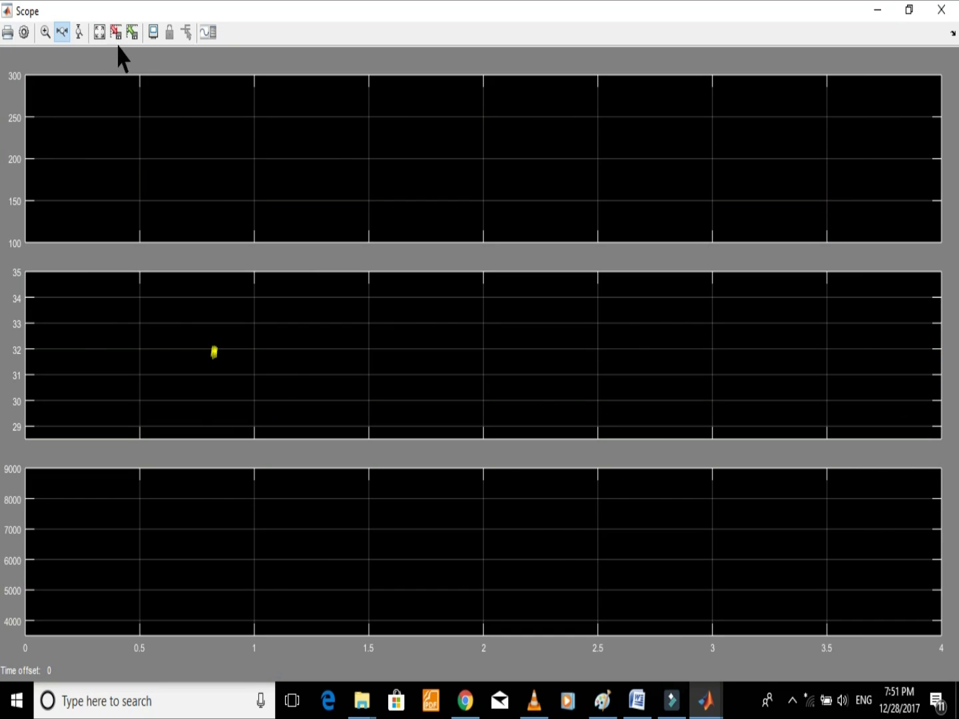
{"action": "left_click", "coordinate": [102, 33]}
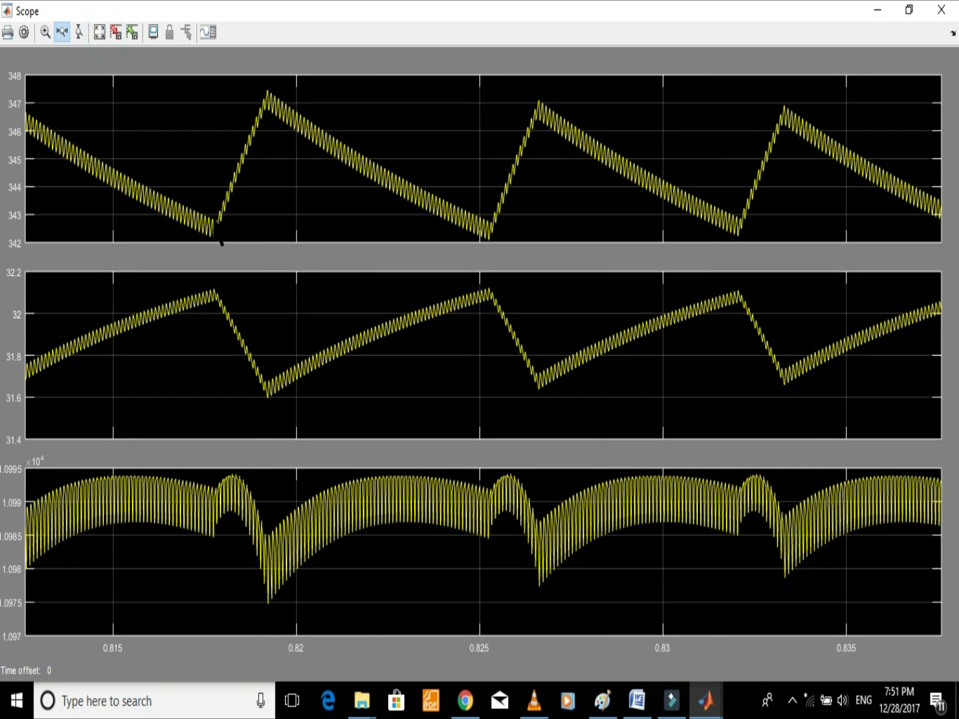
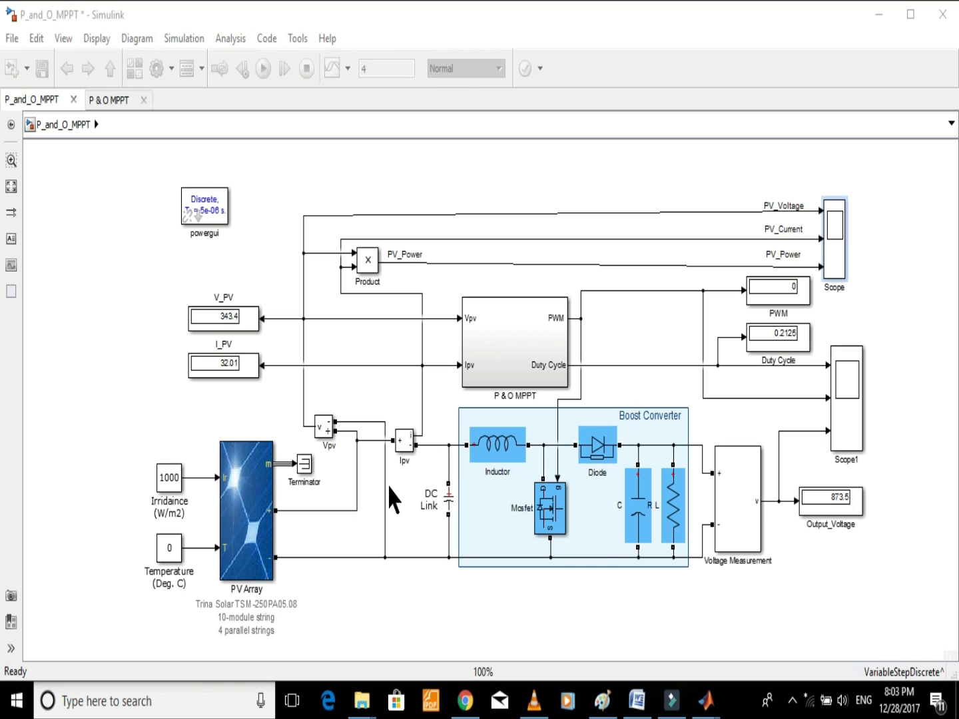
Step: Set the Temperature (Deg. C) block's constant value back to 25
{"action": "double_click", "coordinate": [172, 548]}
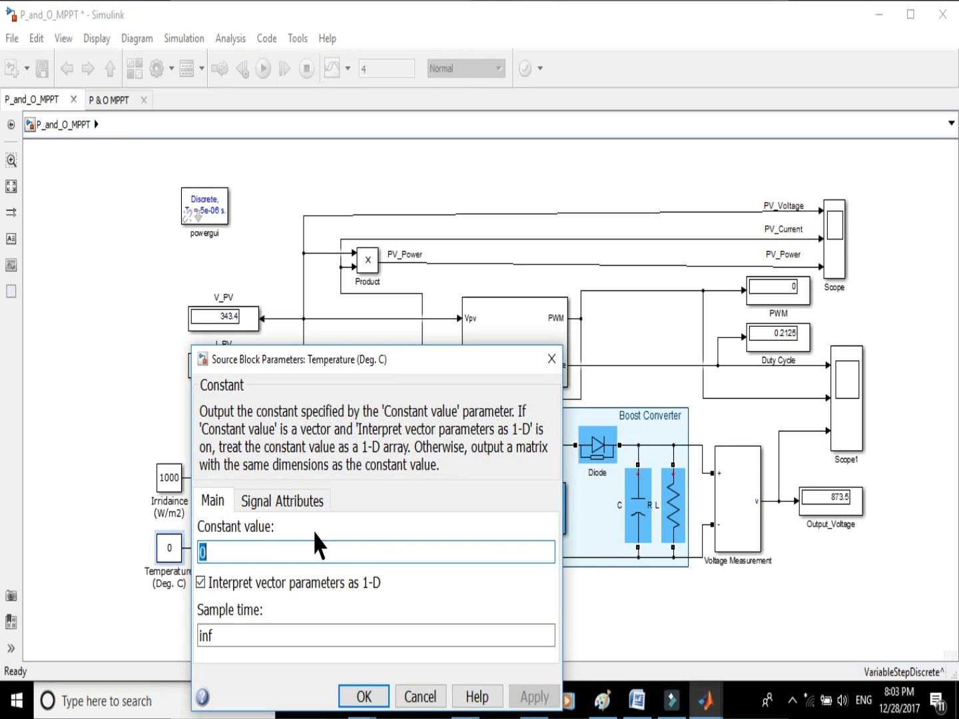
{"action": "type", "text": "25"}
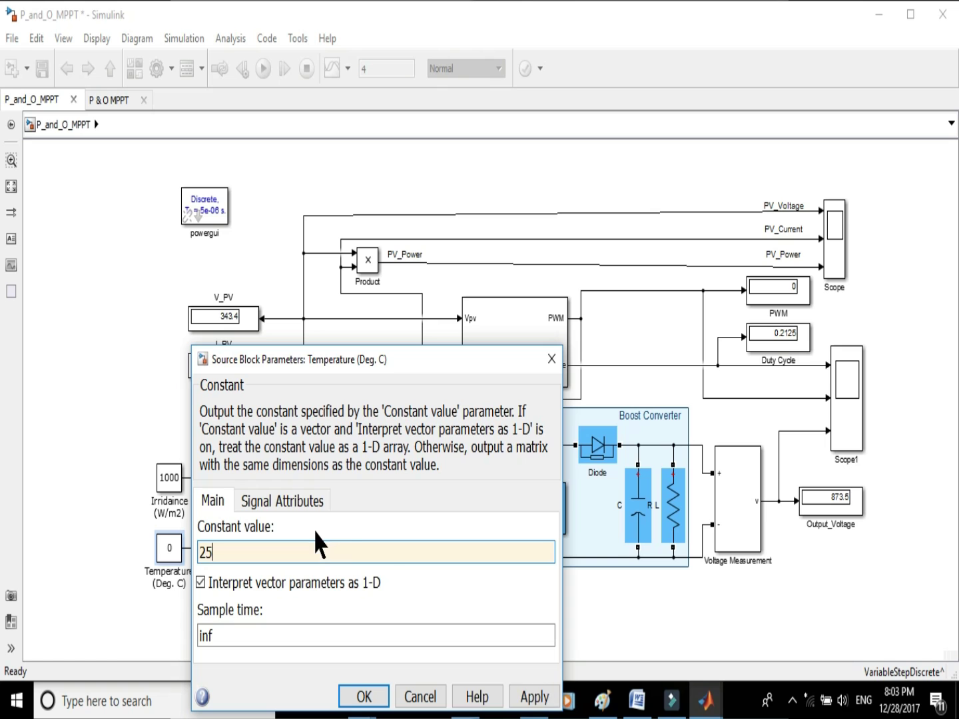
{"action": "left_click", "coordinate": [363, 697]}
Step: Set the Irridaince (W/m2) block's constant value to 800
{"action": "double_click", "coordinate": [169, 480]}
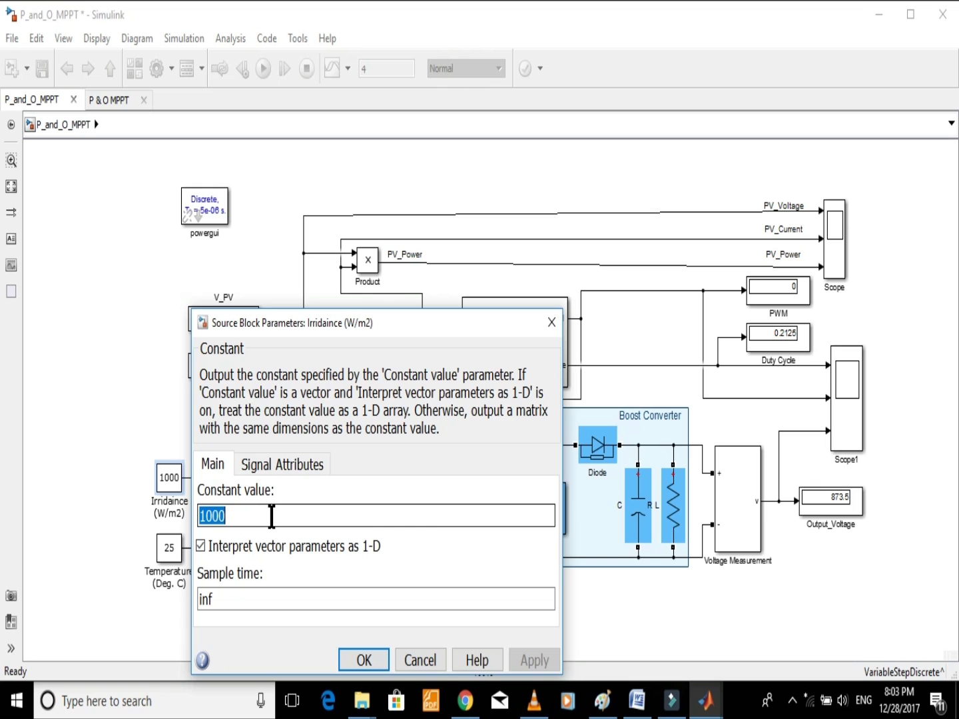
{"action": "type", "text": "8"}
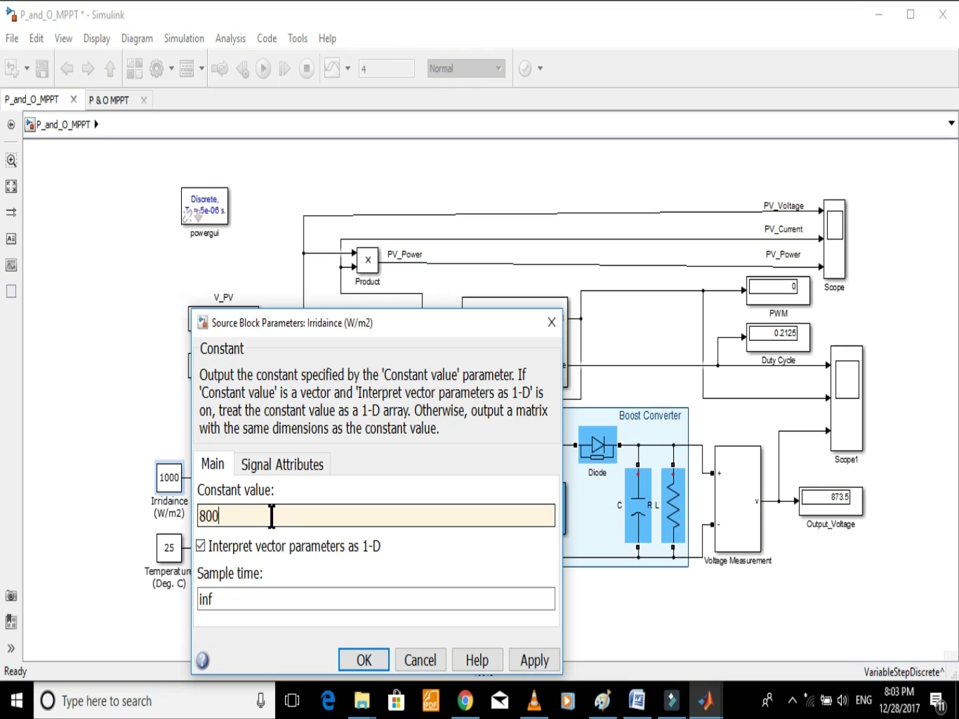
{"action": "left_click", "coordinate": [363, 661]}
Step: Plot the PV Array's I-V and P-V characteristics for the array at 25 deg.C with irradiances [800 500], and maximize the figure
{"action": "left_click", "coordinate": [241, 479]}
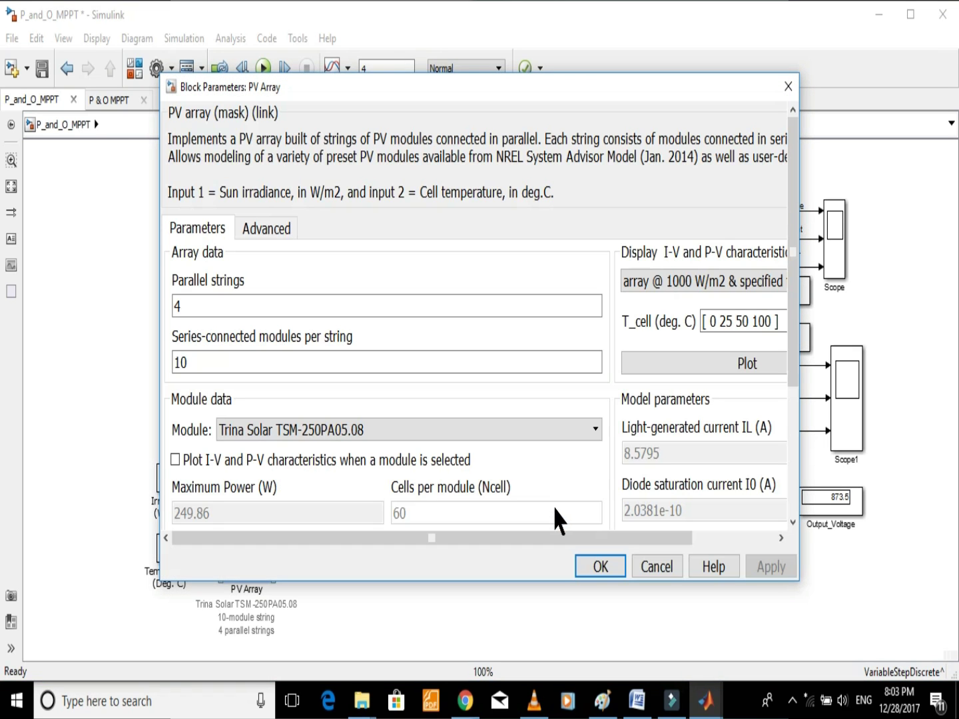
{"action": "left_click_drag", "start_coordinate": [799, 344], "coordinate": [918, 345]}
{"action": "left_click", "coordinate": [853, 281]}
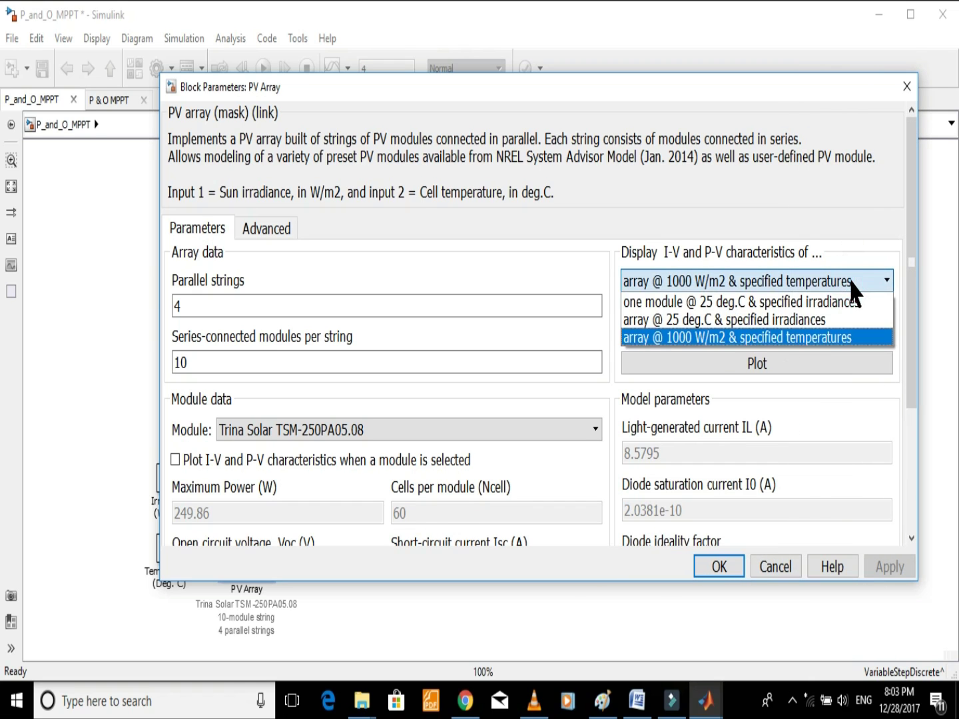
{"action": "left_click", "coordinate": [796, 321]}
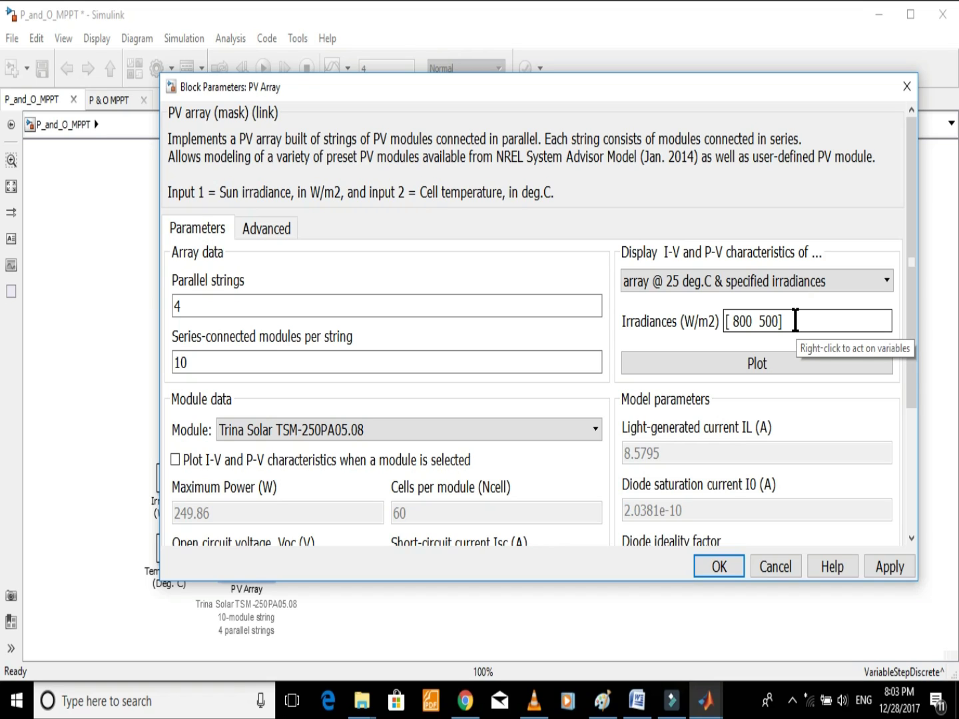
{"action": "left_click", "coordinate": [747, 365]}
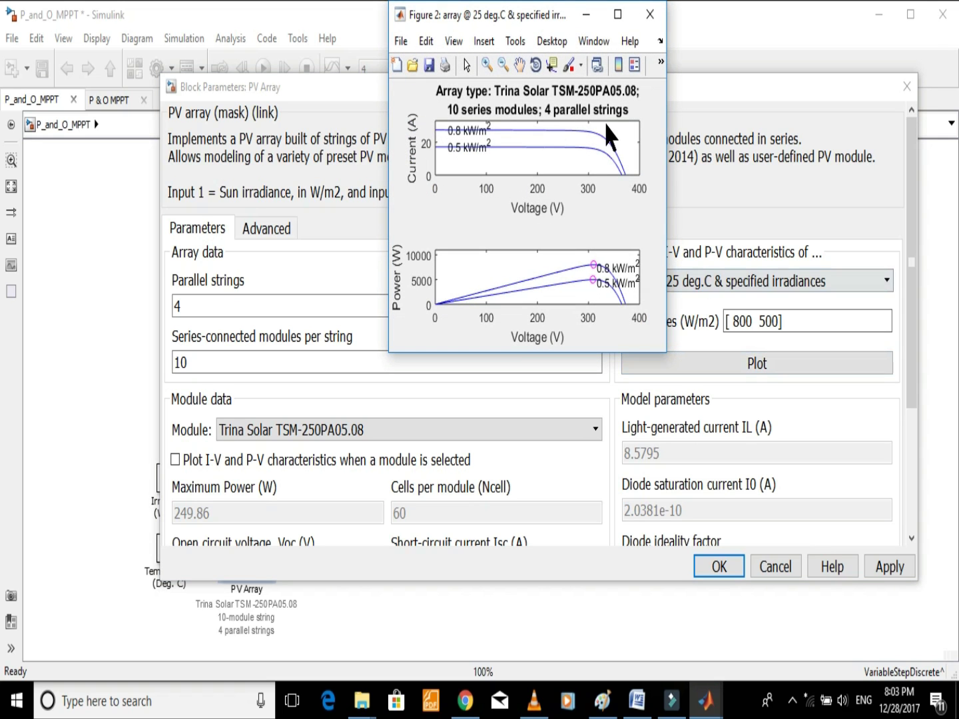
{"action": "left_click", "coordinate": [617, 19]}
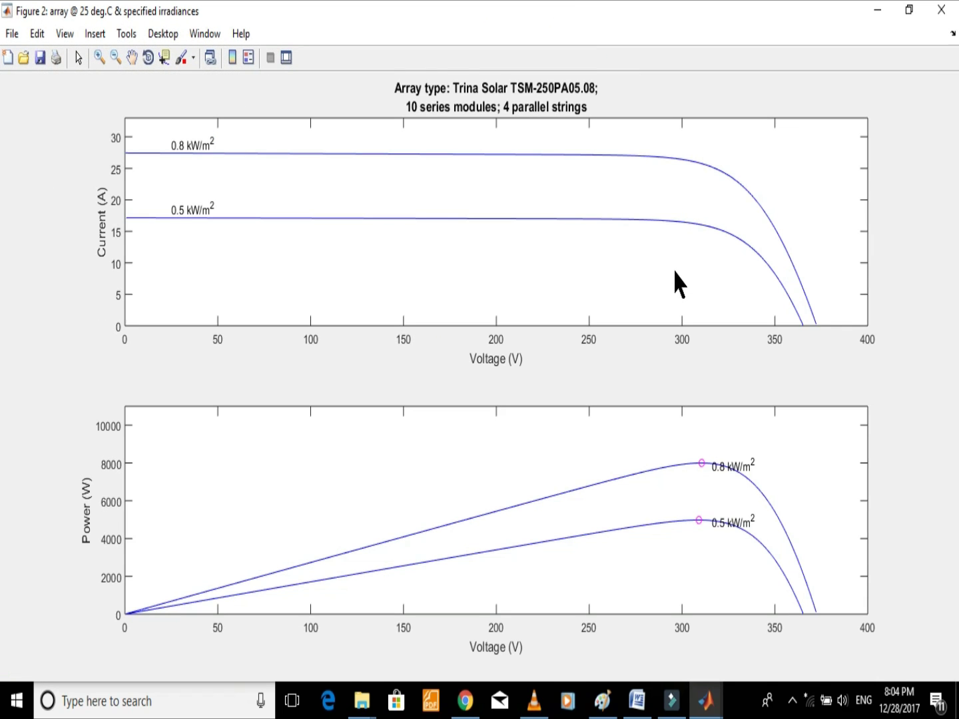
Step: Delete the current-voltage axes from the figure and stretch the power-voltage axes upward to fill the freed space
{"action": "left_click", "coordinate": [129, 36]}
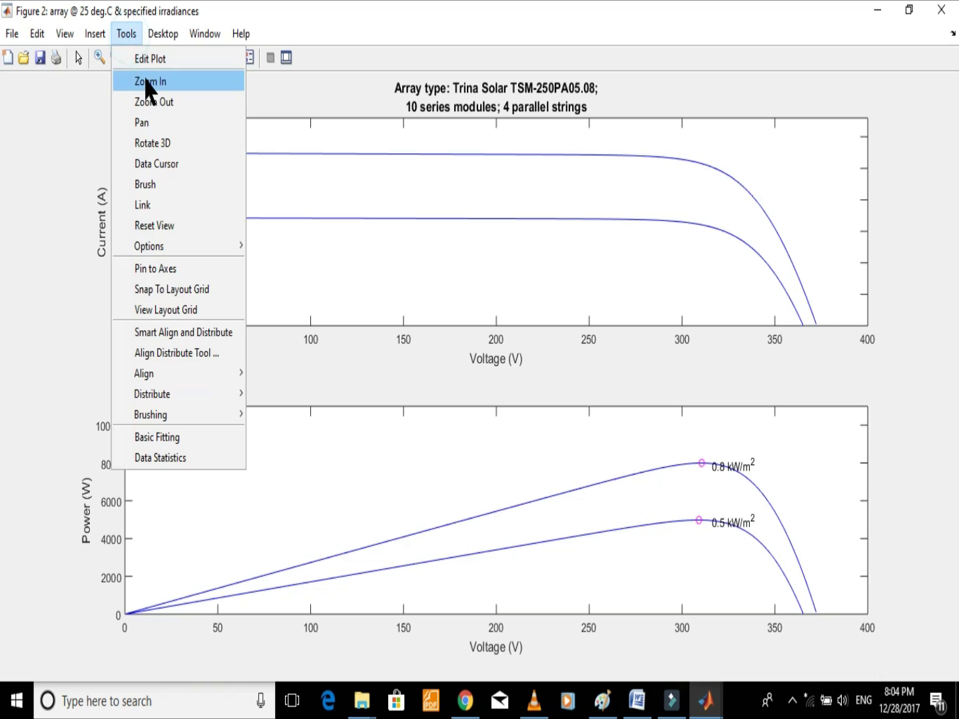
{"action": "left_click", "coordinate": [150, 60]}
{"action": "left_click", "coordinate": [479, 176]}
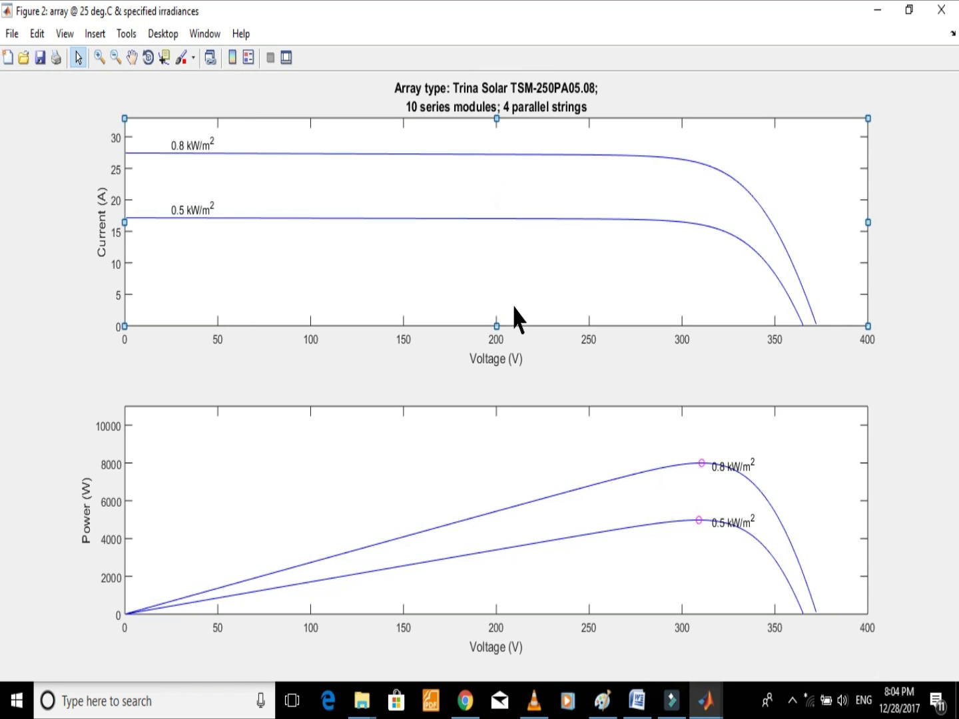
{"action": "key", "text": "Delete"}
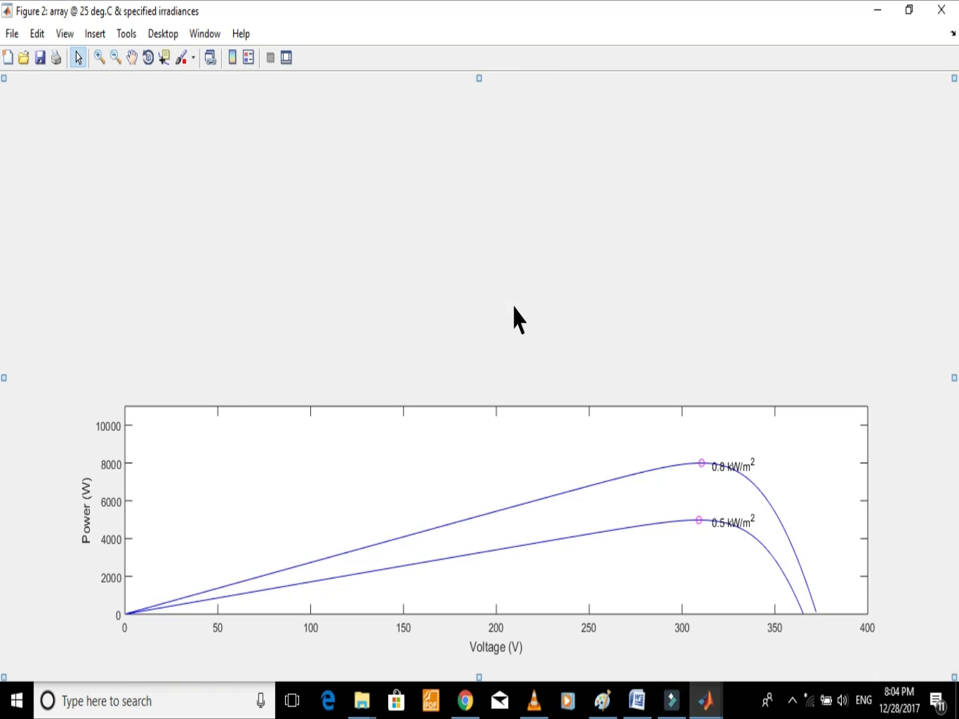
{"action": "left_click", "coordinate": [489, 514]}
{"action": "left_click", "coordinate": [506, 439]}
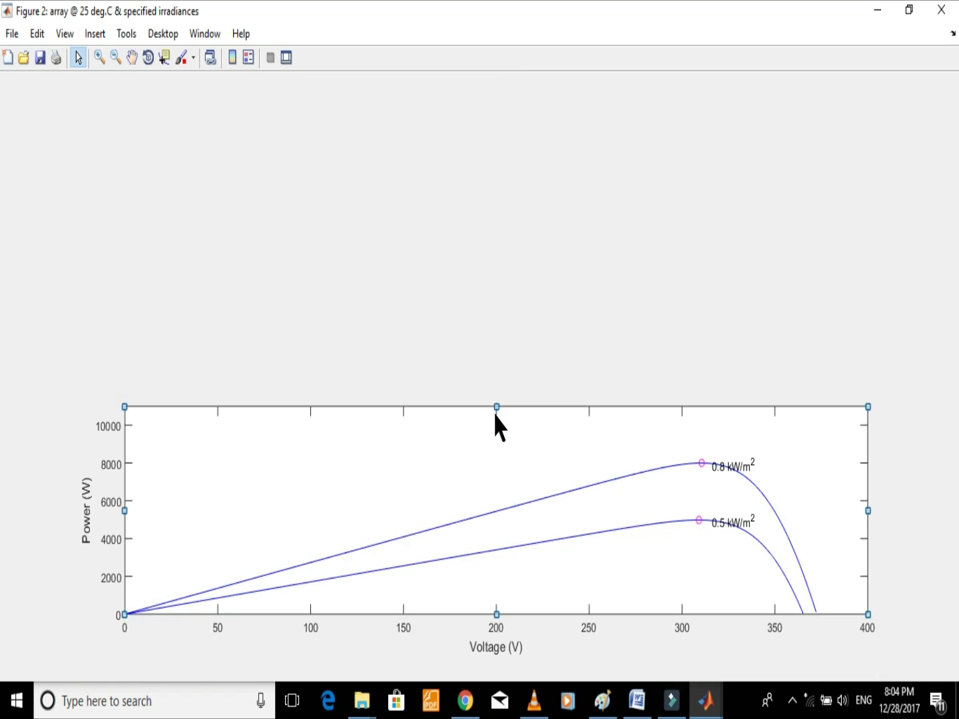
{"action": "left_click_drag", "start_coordinate": [497, 407], "coordinate": [486, 111]}
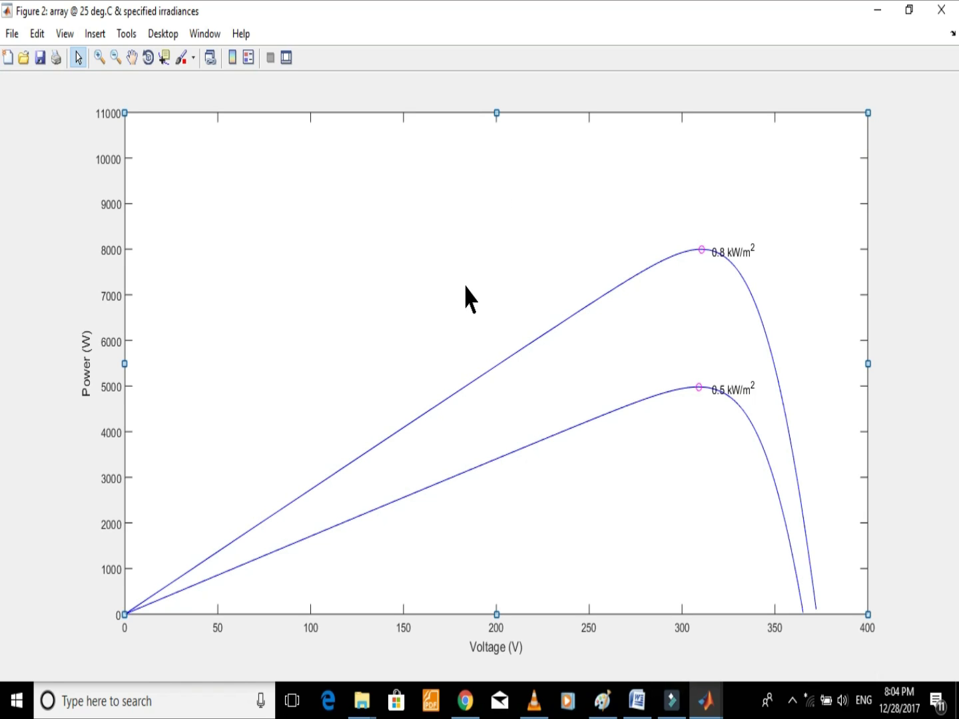
Step: Set the power-voltage plot's Y limits to 4000 and 9000
{"action": "double_click", "coordinate": [429, 293]}
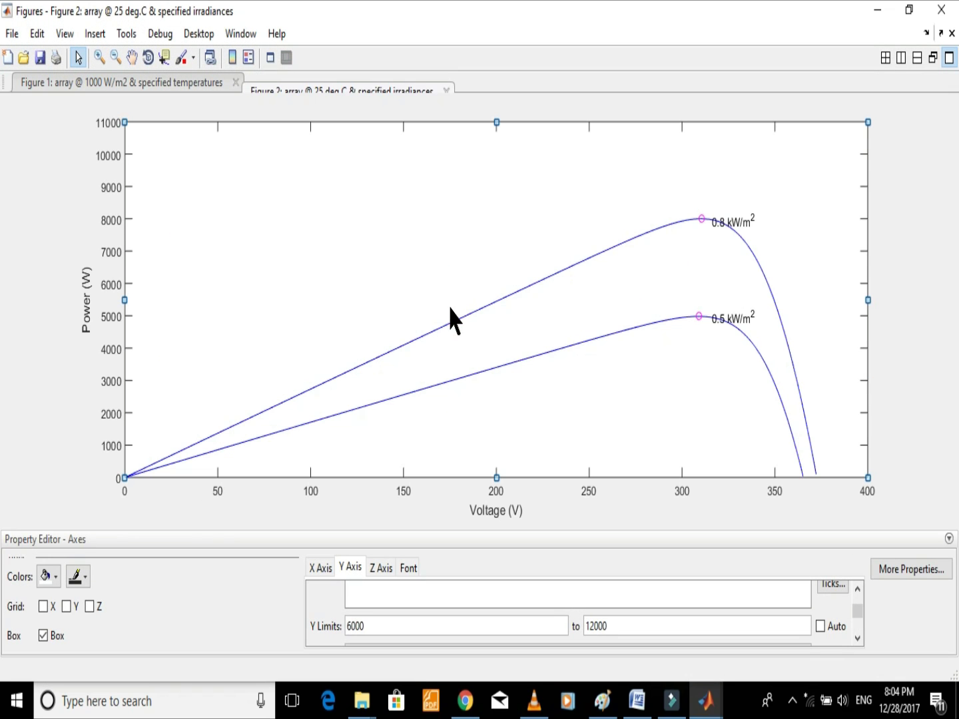
{"action": "left_click", "coordinate": [372, 626]}
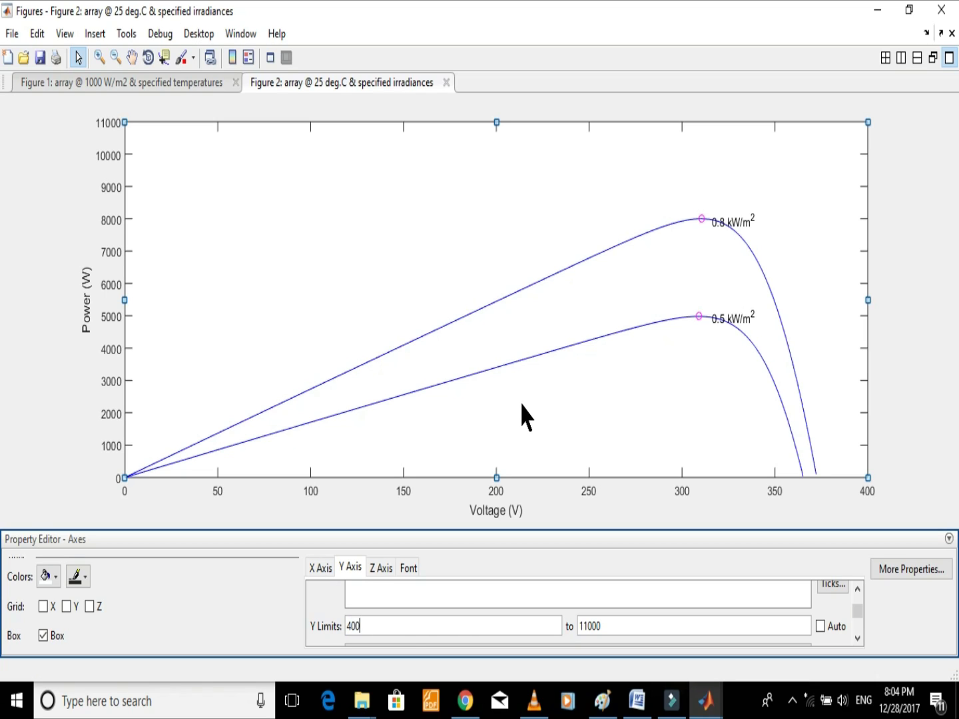
{"action": "left_click", "coordinate": [612, 626]}
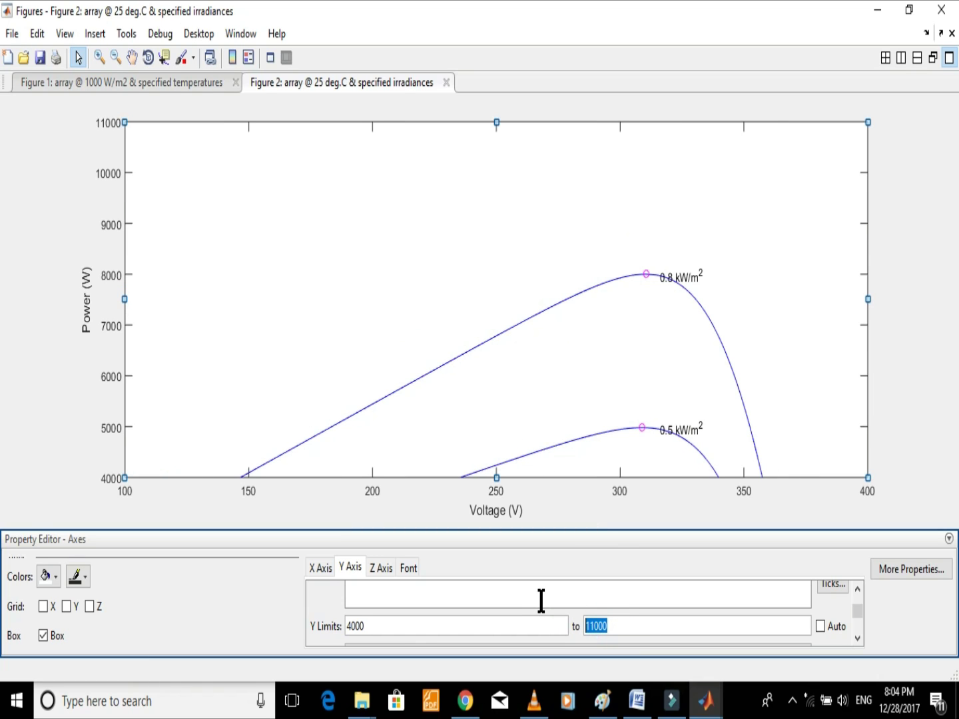
{"action": "type", "text": "90"}
{"action": "key", "text": "Return"}
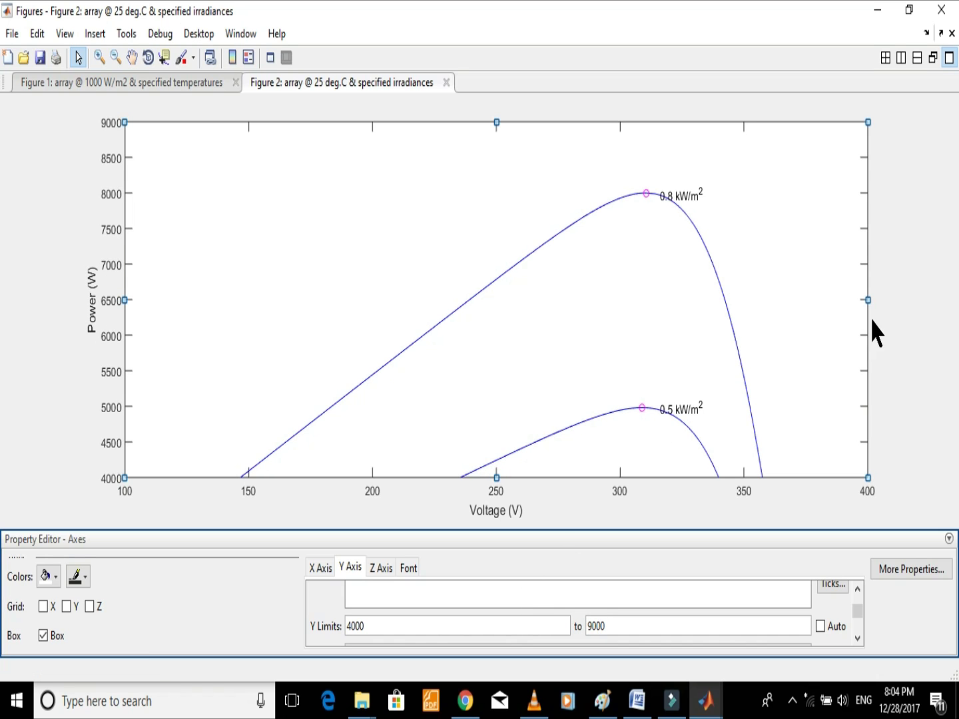
Step: Resize the power plot's width to compare the curve peaks with the power scale, and close the figures and accept the PV Array parameters
{"action": "left_click_drag", "start_coordinate": [867, 300], "coordinate": [186, 315]}
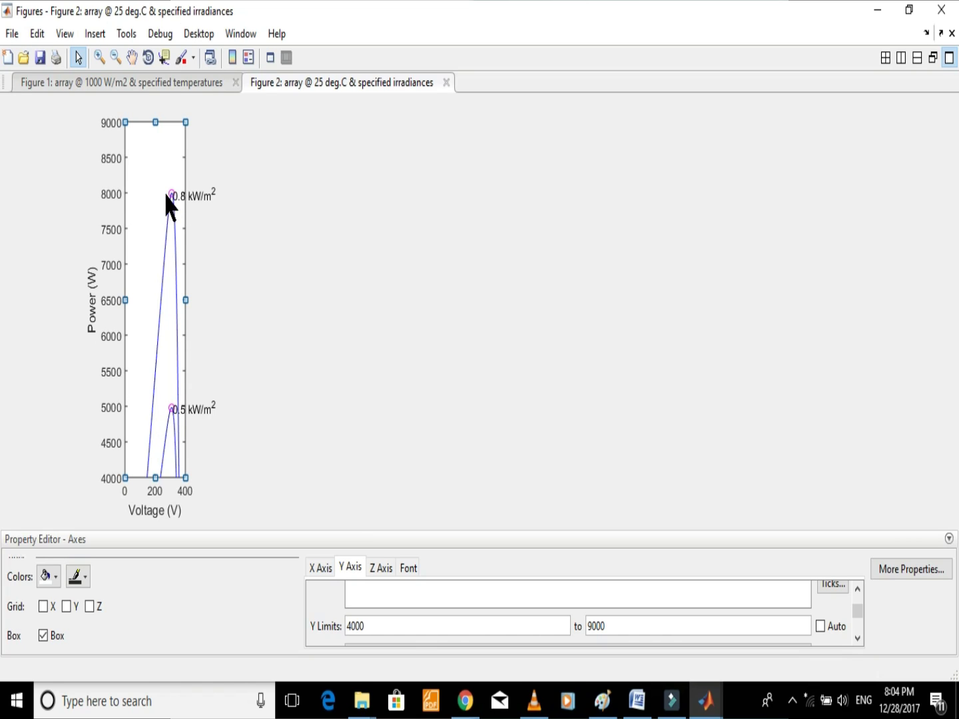
{"action": "left_click_drag", "start_coordinate": [186, 300], "coordinate": [482, 301]}
{"action": "left_click_drag", "start_coordinate": [562, 309], "coordinate": [644, 320]}
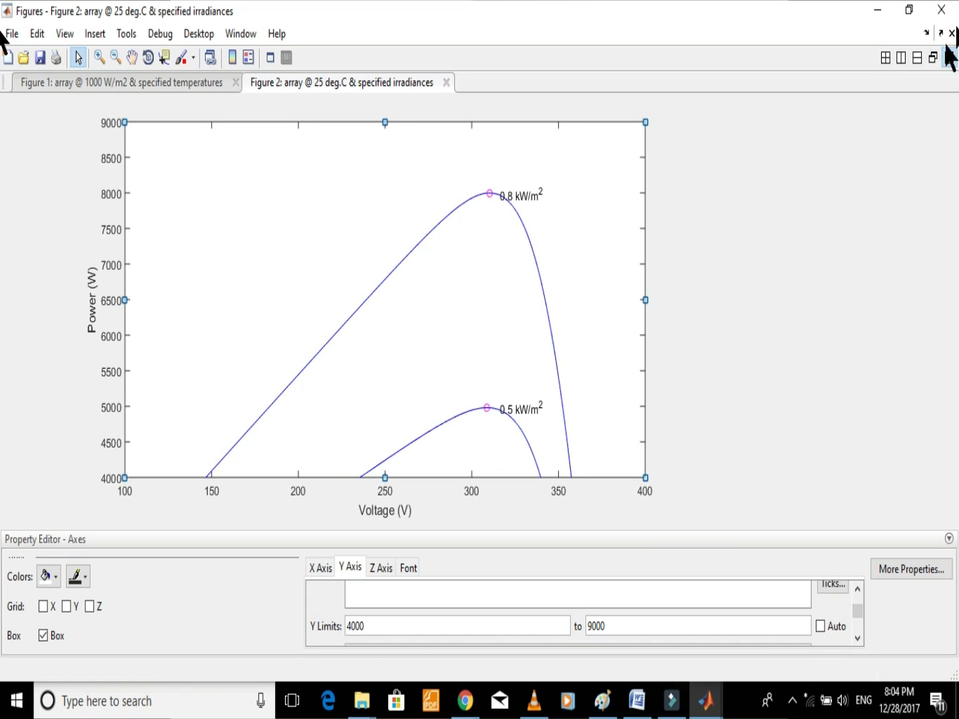
{"action": "left_click", "coordinate": [940, 9]}
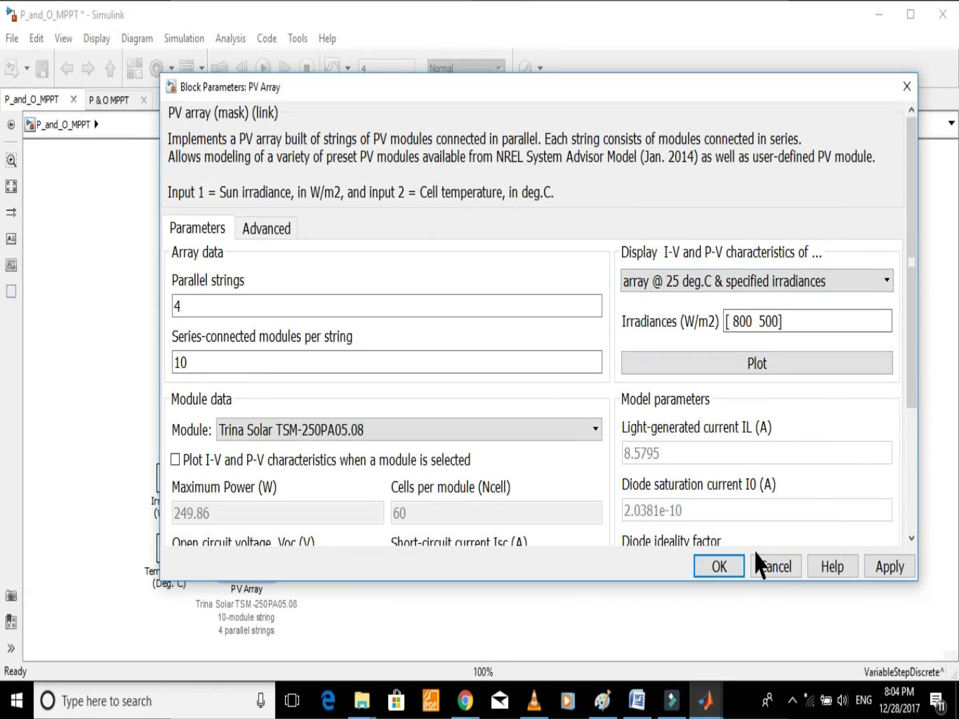
{"action": "left_click", "coordinate": [719, 567]}
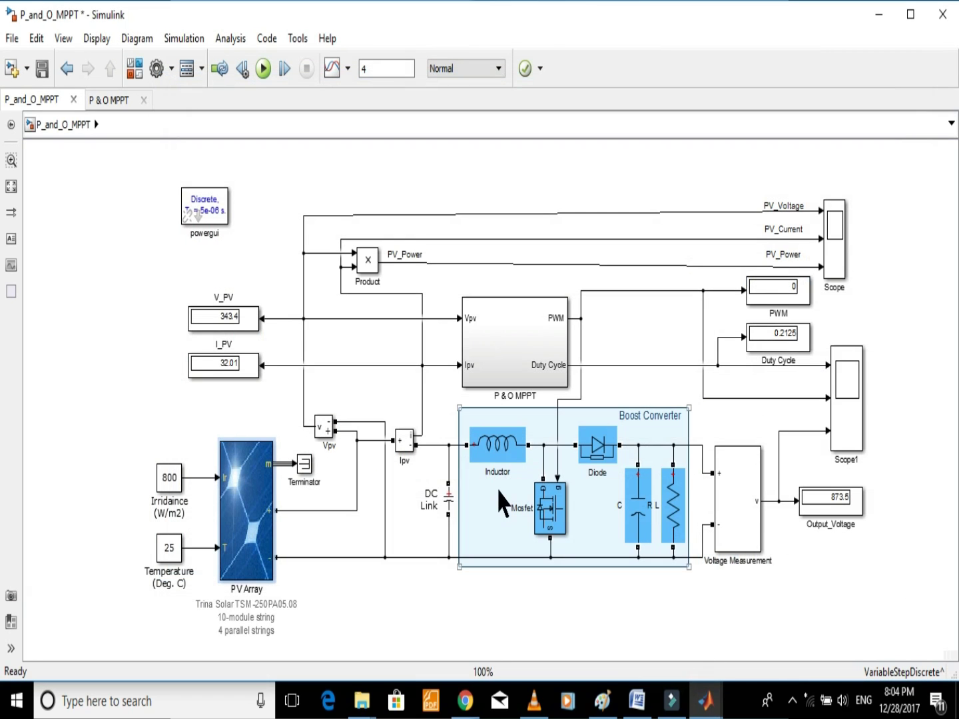
Step: Run the simulation at 800 W/m2 and 25 °C, stop it early, and examine the autoscaled PV voltage, current and power waveforms
{"action": "left_click", "coordinate": [263, 69]}
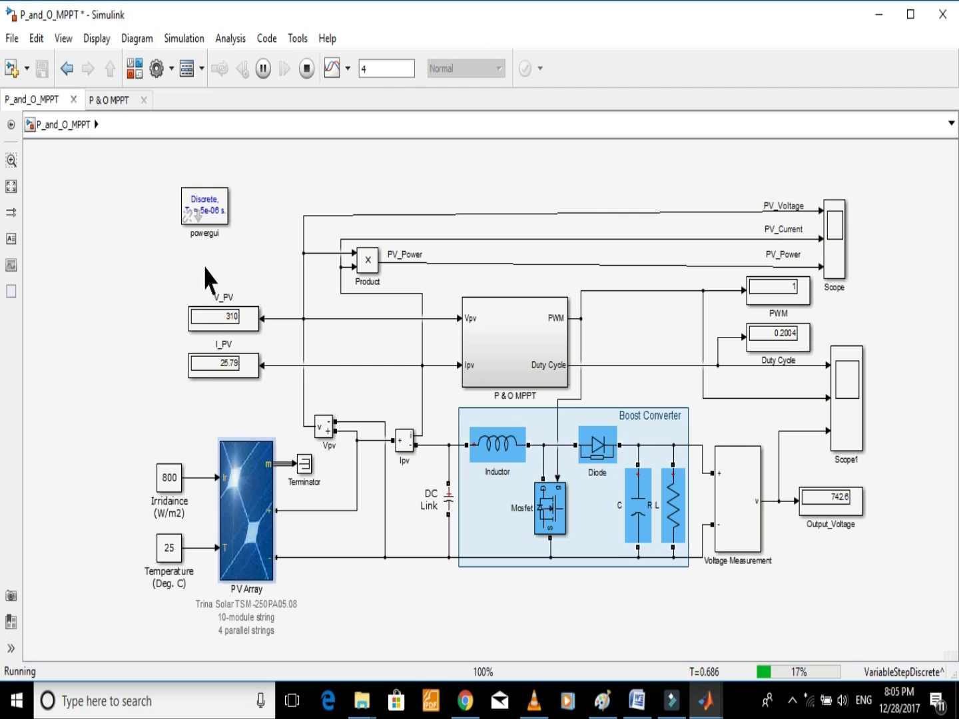
{"action": "left_click", "coordinate": [307, 70]}
{"action": "double_click", "coordinate": [828, 227]}
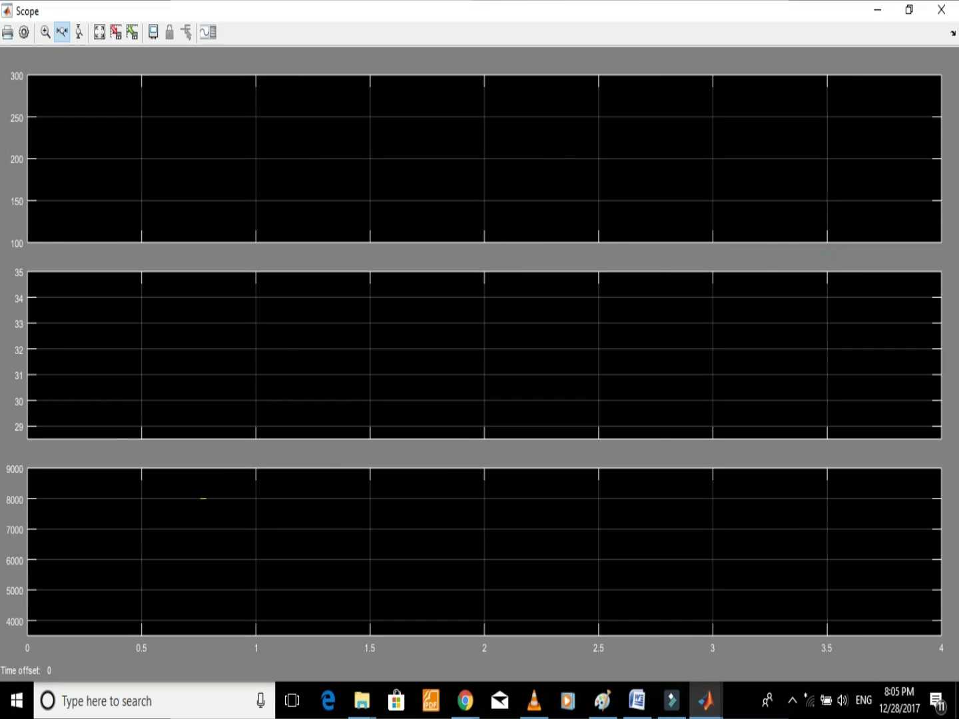
{"action": "left_click", "coordinate": [99, 33]}
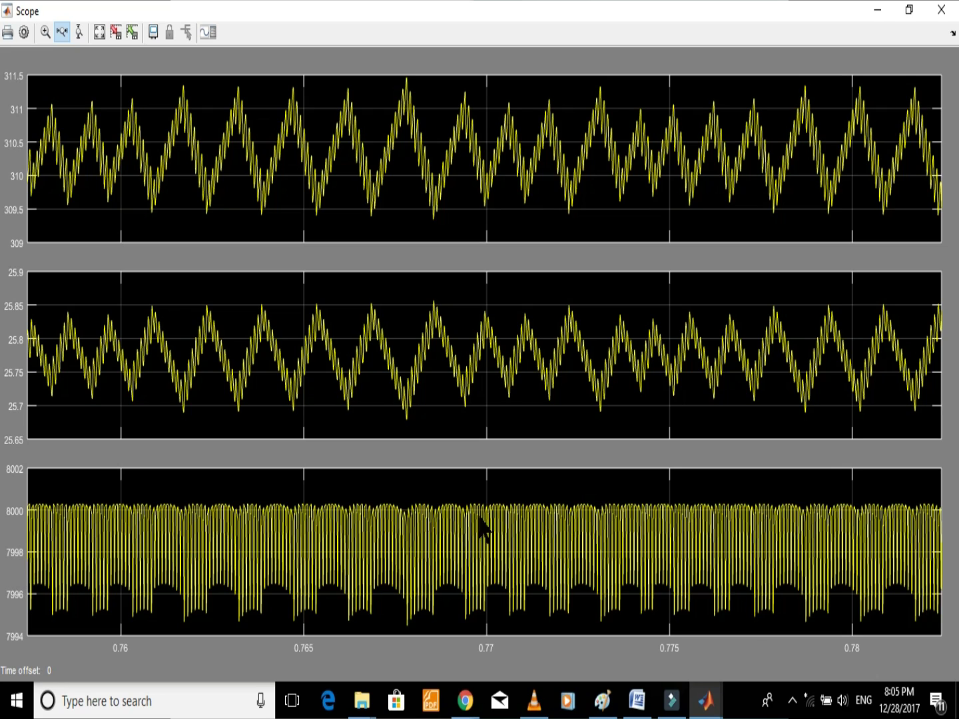
{"action": "left_click", "coordinate": [880, 11]}
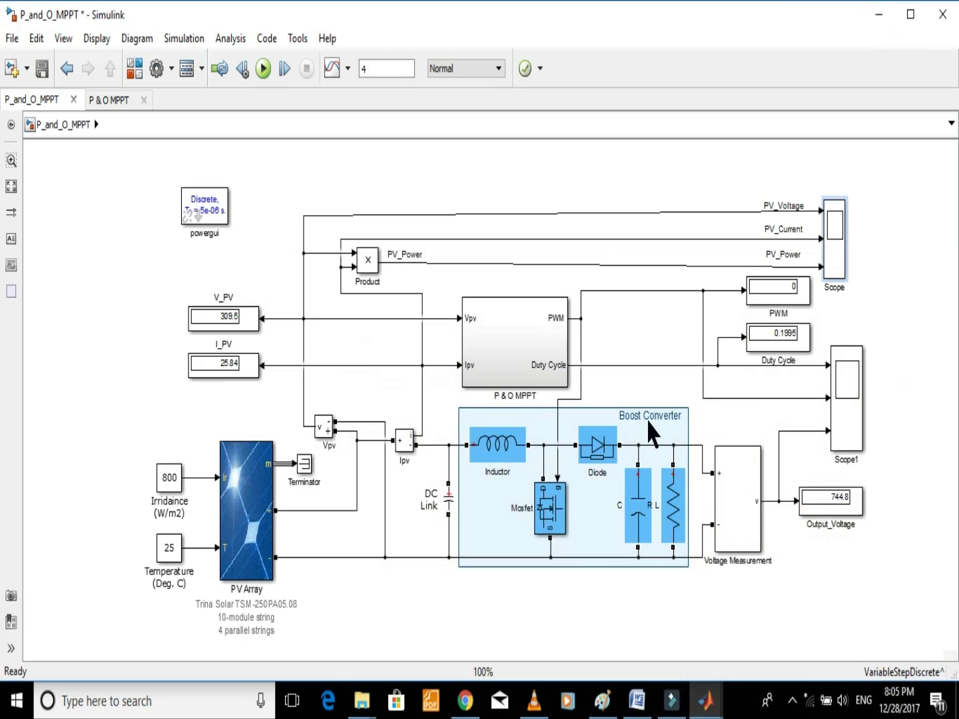
Step: Set the Irridaince (W/m2) block's constant value to 500
{"action": "left_click", "coordinate": [493, 466]}
{"action": "double_click", "coordinate": [170, 478]}
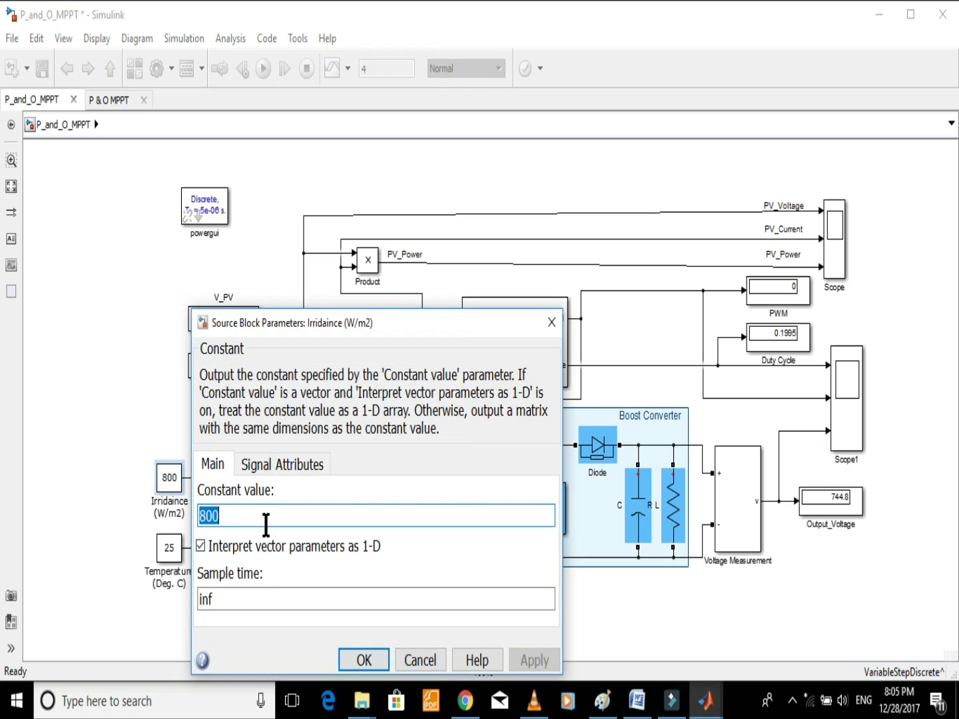
{"action": "type", "text": "5"}
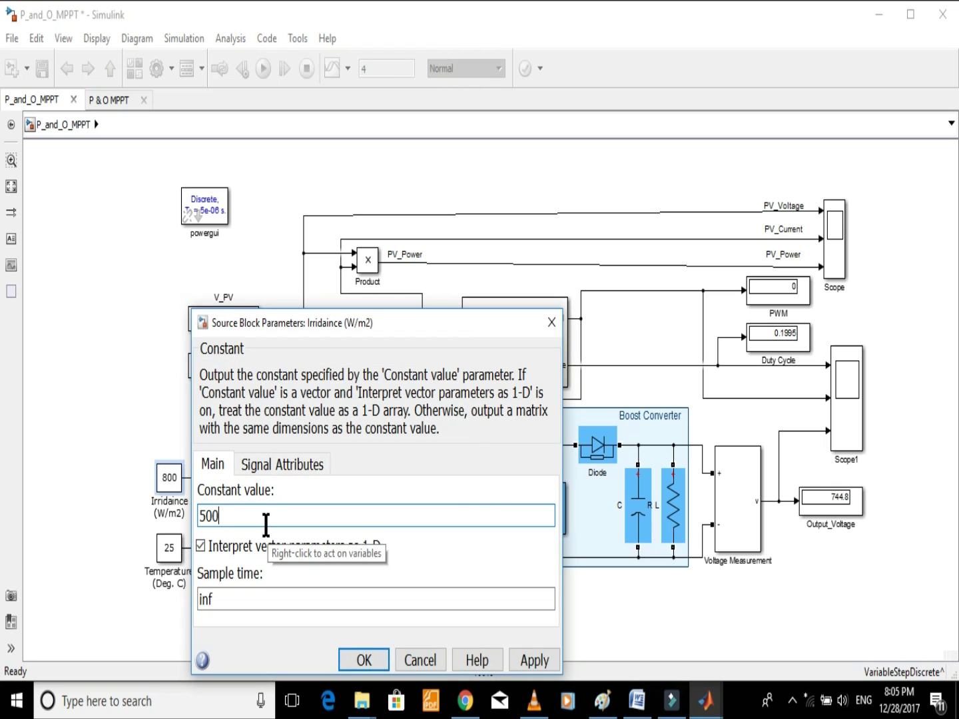
{"action": "type", "text": "00"}
{"action": "left_click", "coordinate": [362, 663]}
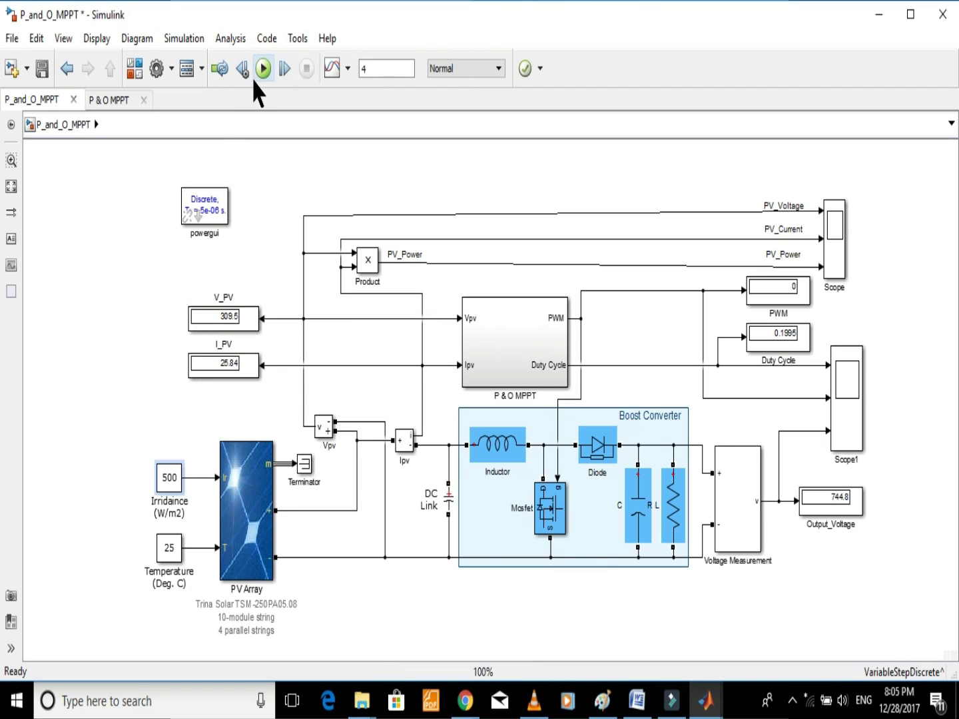
Step: Run the simulation at 500 W/m2 and 25 °C, stop it early, and examine the autoscaled PV voltage, current and power waveforms
{"action": "left_click", "coordinate": [264, 69]}
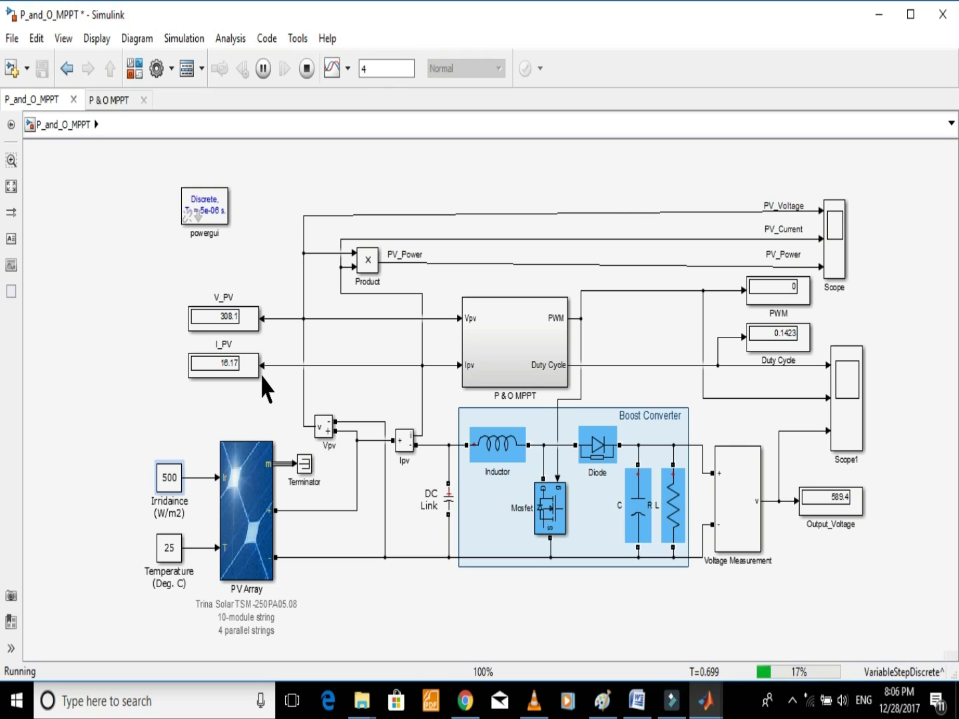
{"action": "left_click", "coordinate": [307, 69]}
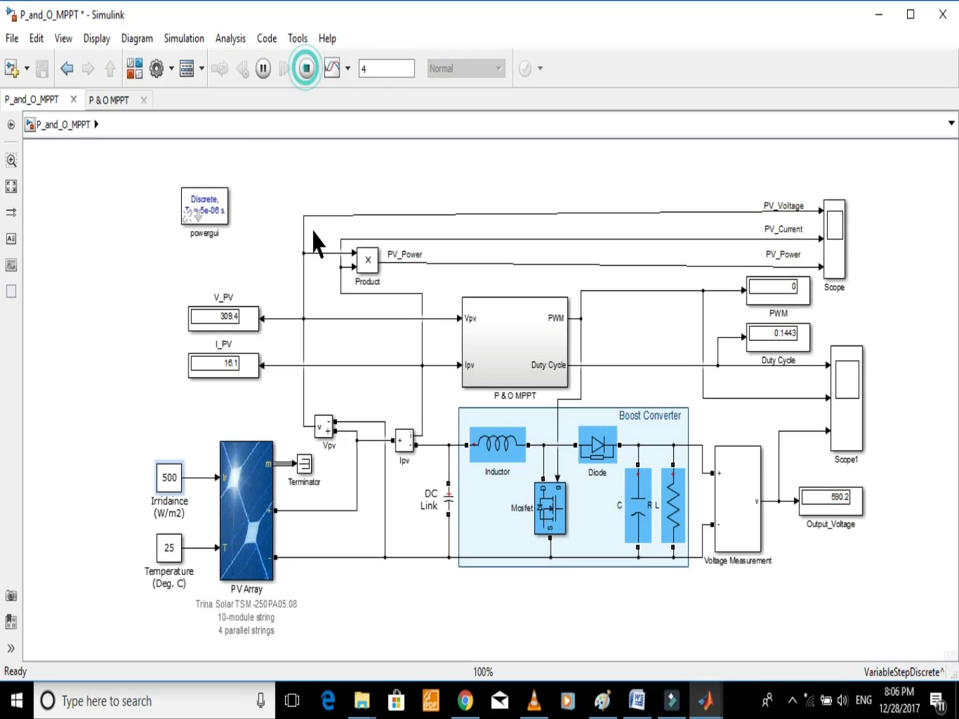
{"action": "double_click", "coordinate": [837, 219]}
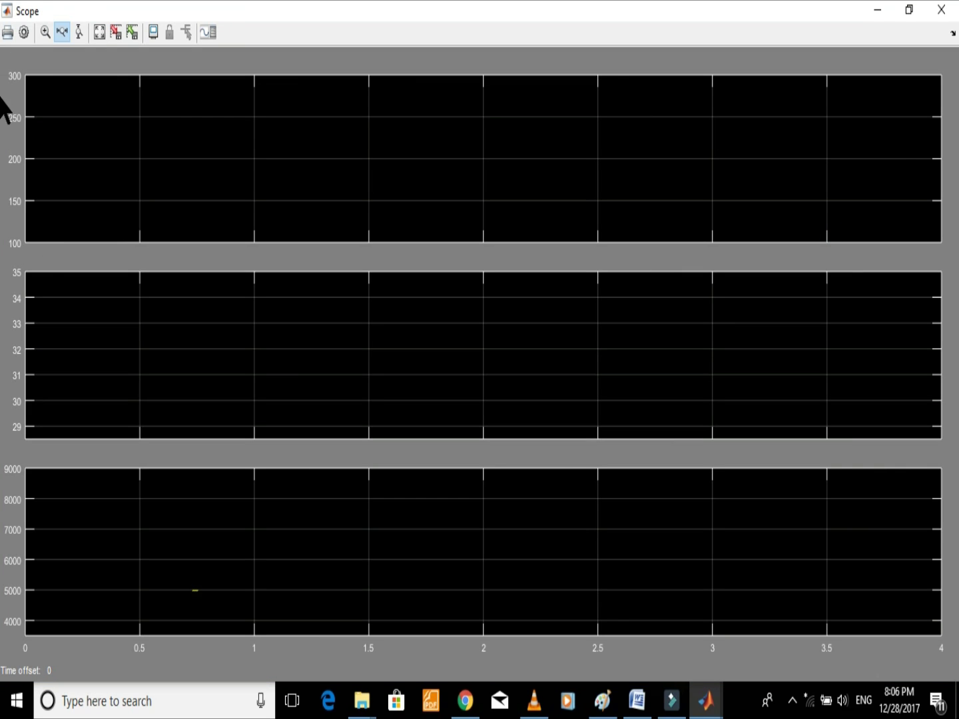
{"action": "left_click", "coordinate": [99, 32]}
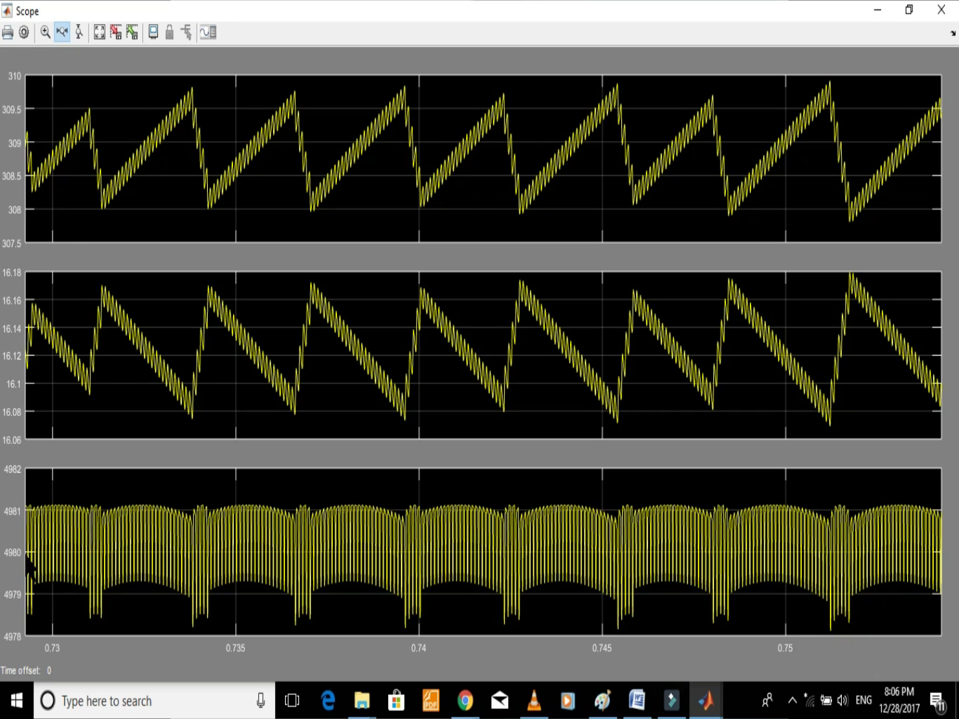
{"action": "left_click", "coordinate": [879, 10]}
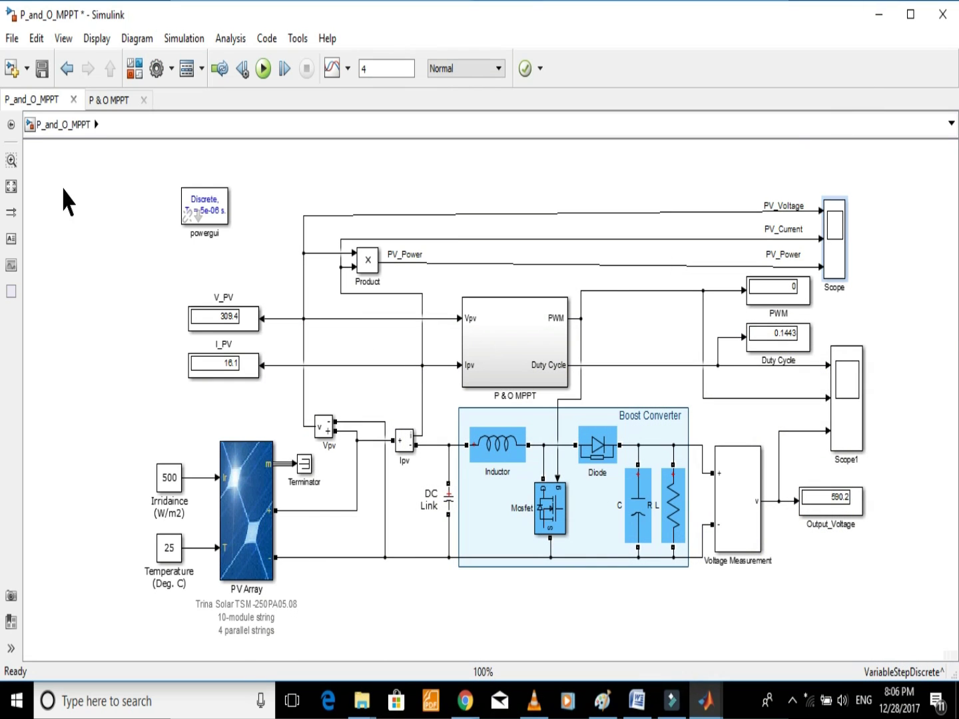